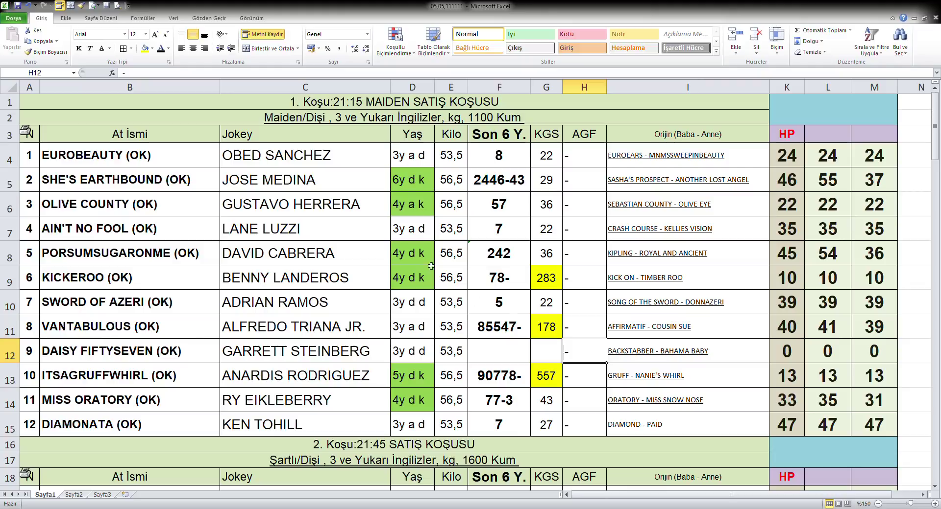
Sort the first race's rows 4 to 15 by column M in descending order and fill M4:M6 orange
left_click_drag(9, 165, 9, 424)
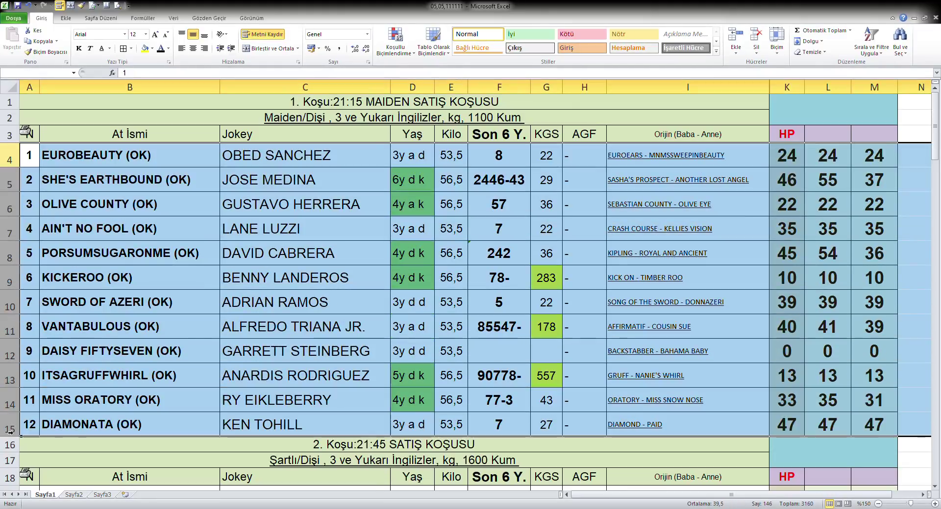
left_click(173, 18)
left_click(272, 44)
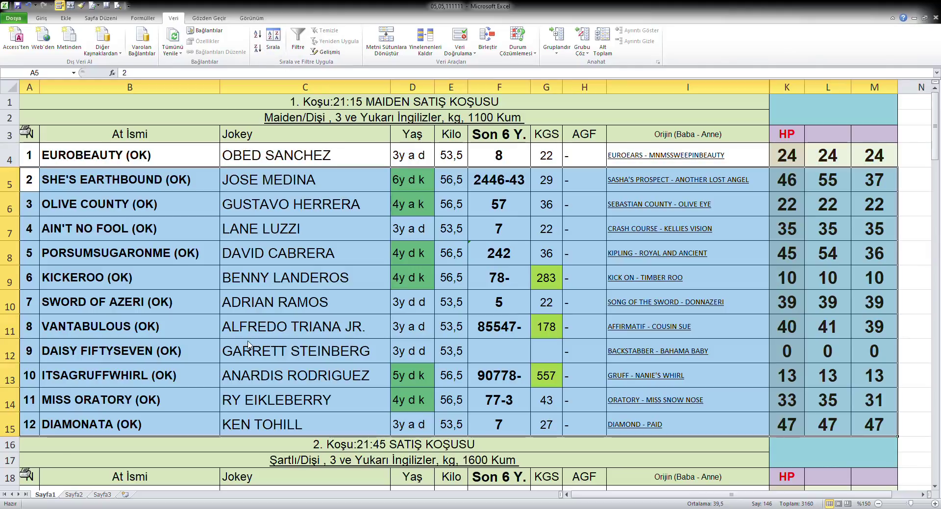
left_click(372, 318)
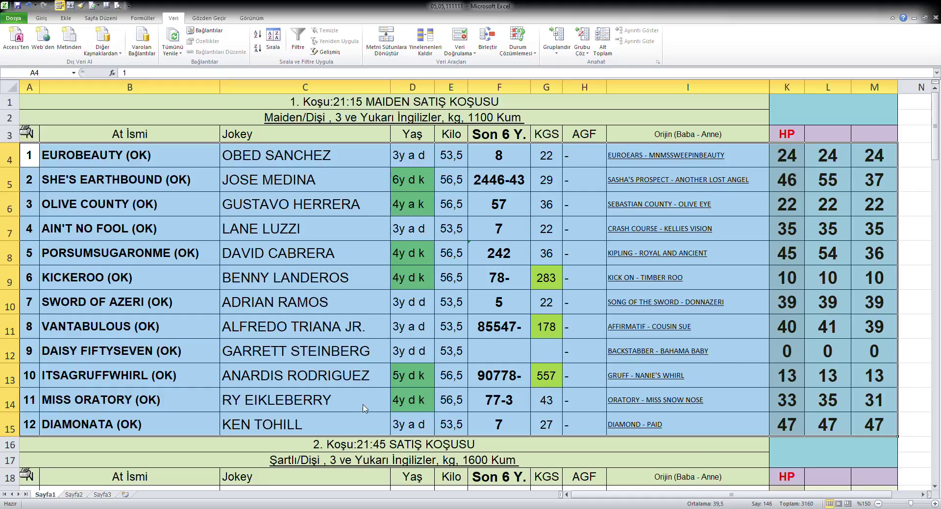
left_click(373, 416)
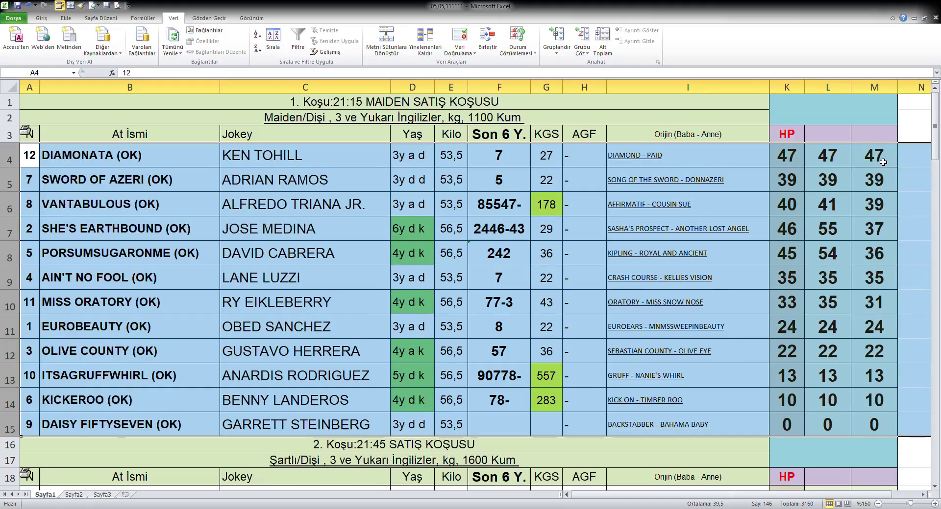
left_click_drag(879, 159, 874, 207)
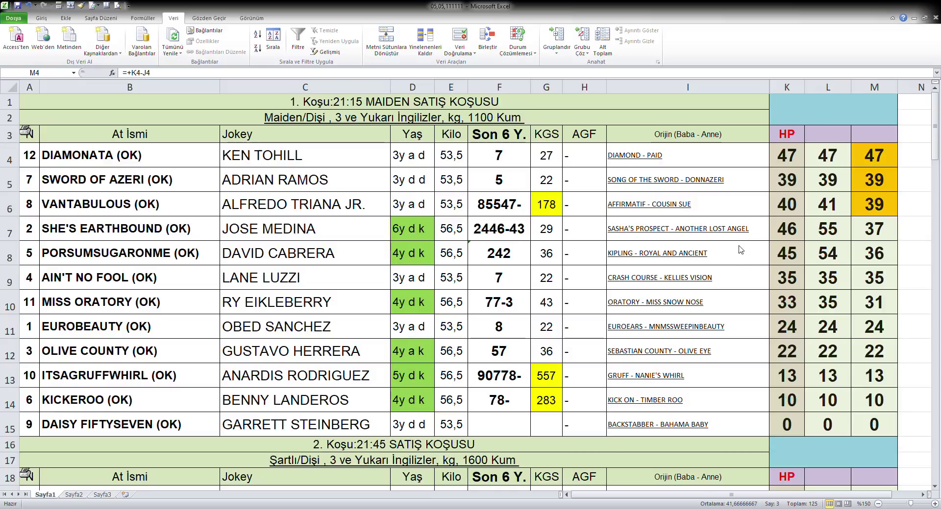
left_click(833, 278)
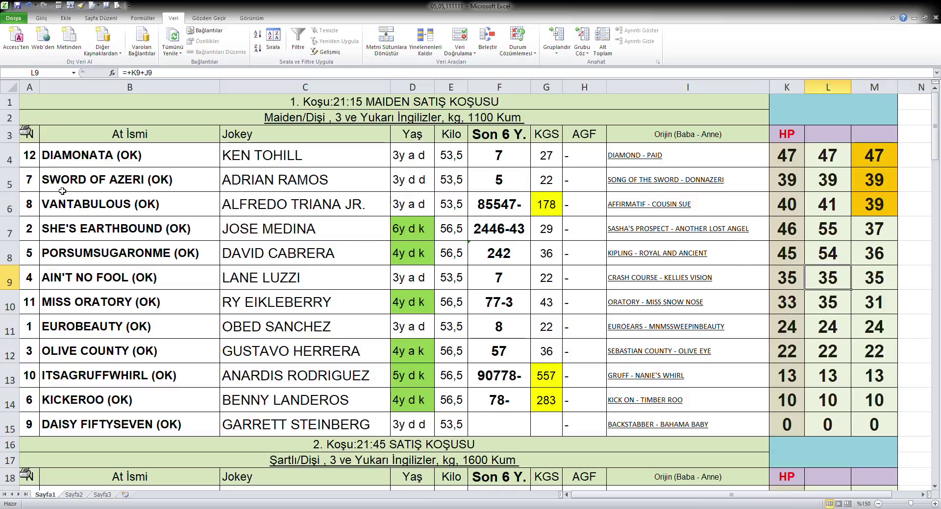
Sort the first race's rows 4 to 15 by column L in descending order and fill K4:L8 green
left_click_drag(10, 156, 20, 426)
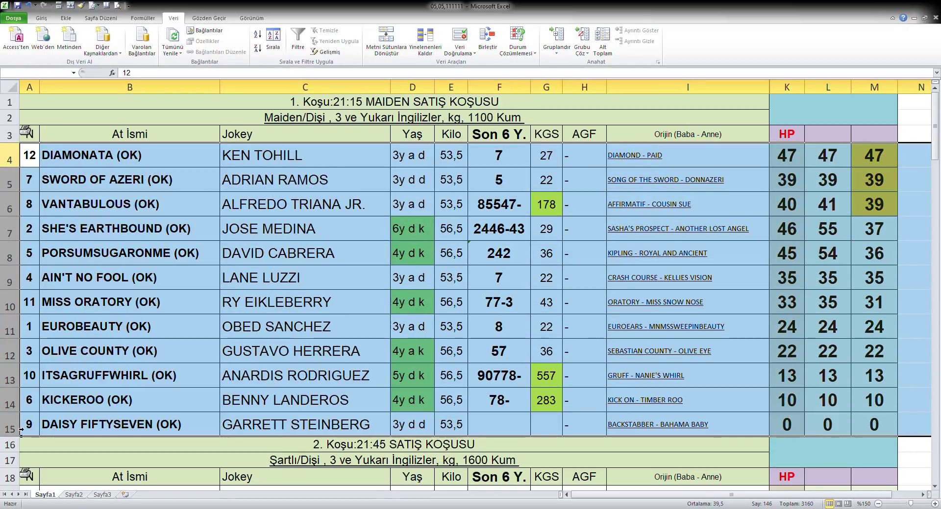
left_click(273, 42)
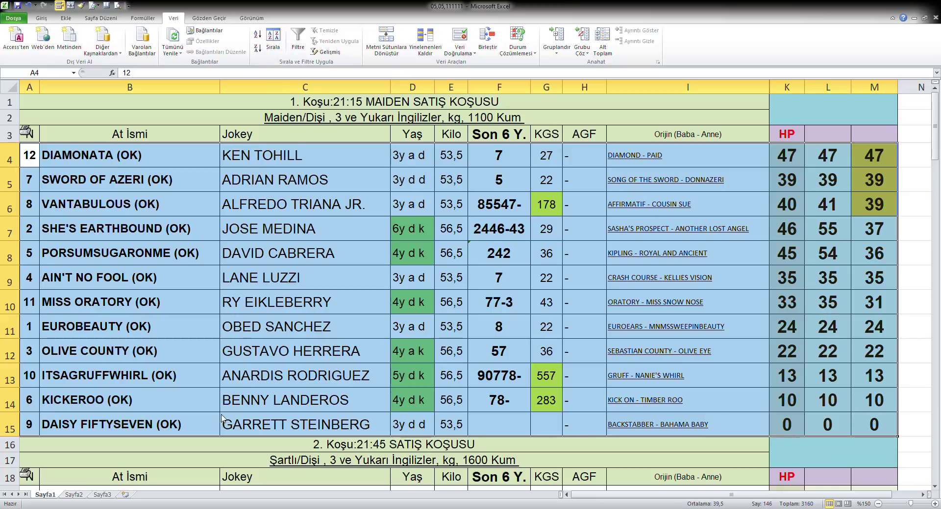
left_click(367, 415)
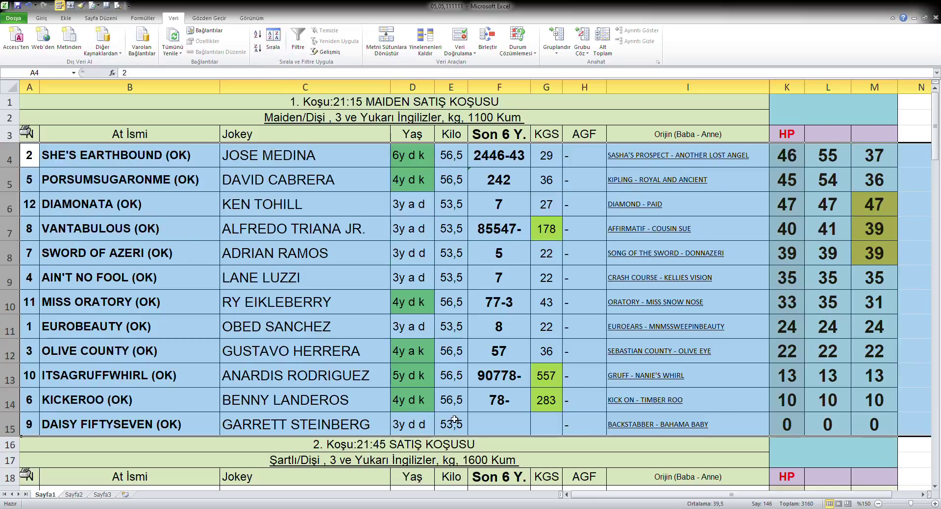
left_click(790, 162)
left_click_drag(791, 162, 828, 254)
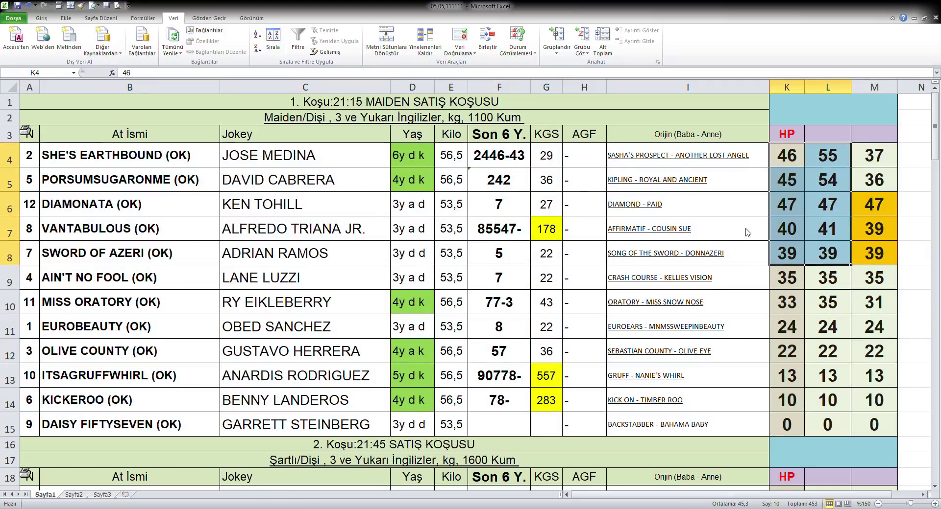
left_click(832, 327)
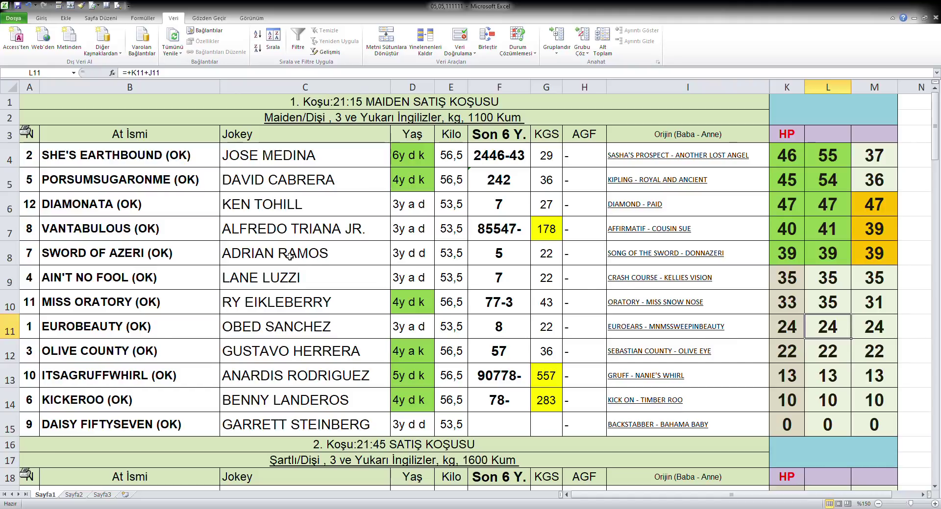
Fill the number and name cells of SHE'S EARTHBOUND and PORSUMSUGARONME green, plus only the number cell of DIAMONATA
left_click_drag(24, 158, 111, 181)
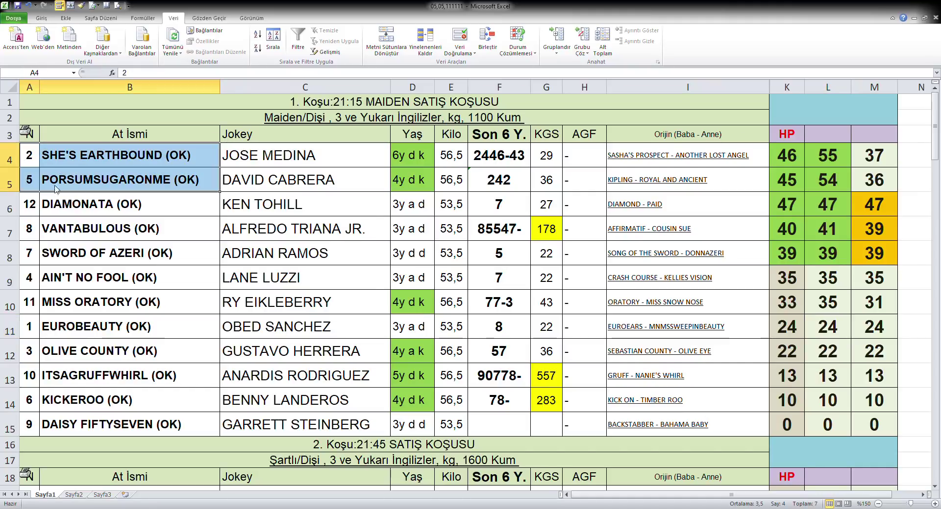
key("F4")
left_click(496, 262)
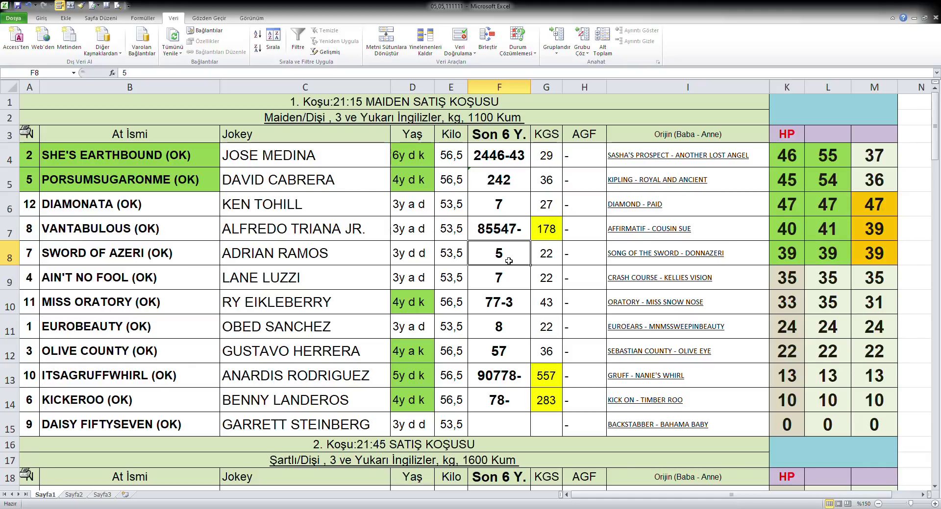
left_click(32, 212)
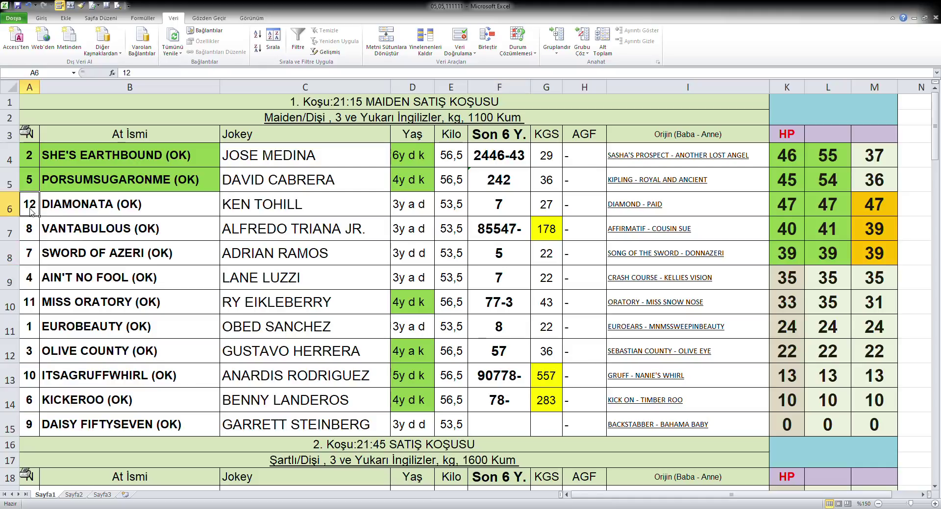
key("F4")
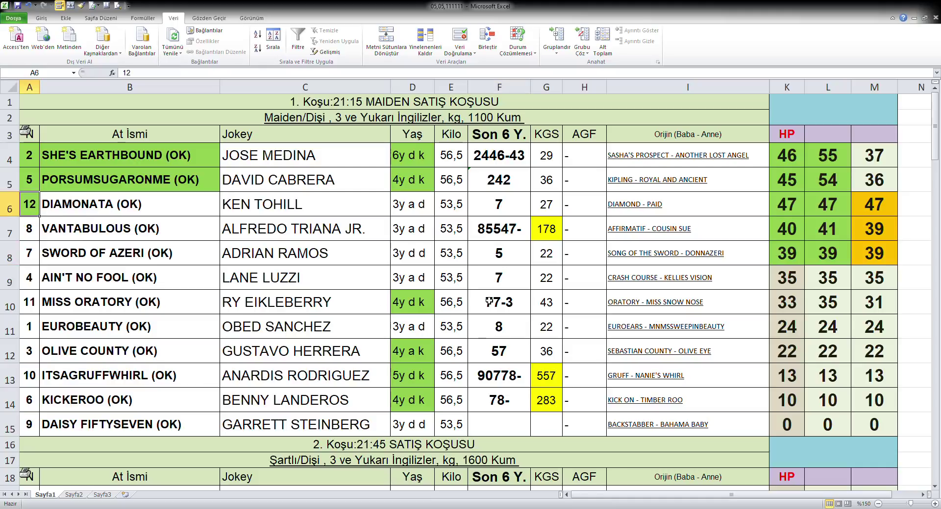
left_click(507, 272)
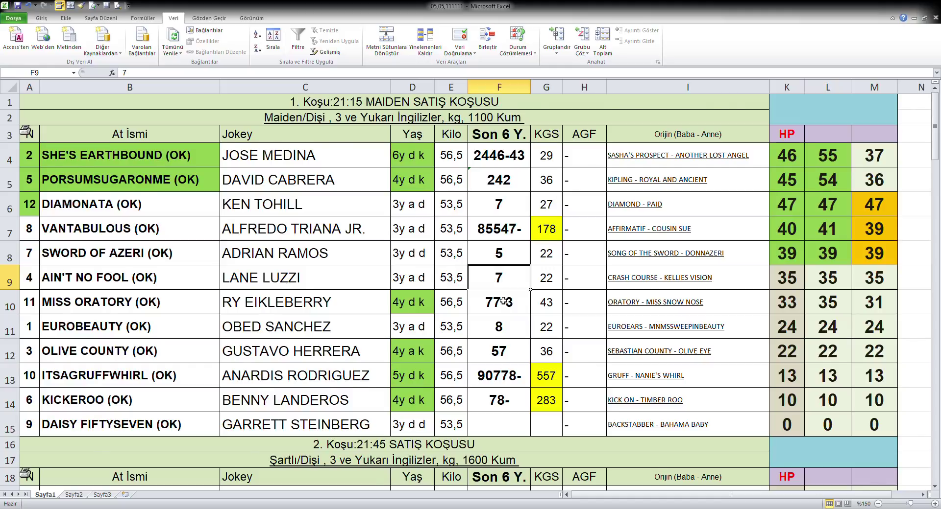
Sort the second race's rows 19 to 28 by column M in descending order and fill M19:M21 orange
scroll(503, 302, "down", 1)
scroll(499, 302, "down", 4)
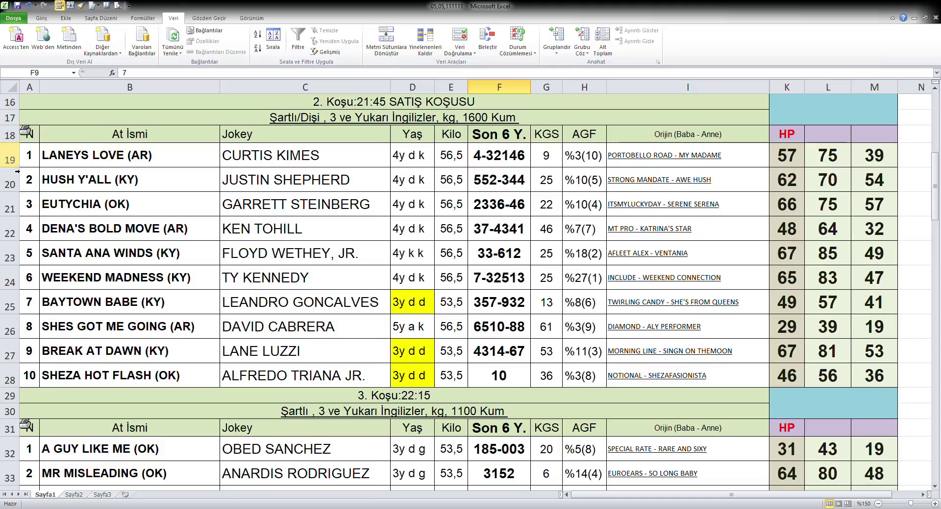
left_click_drag(9, 160, 14, 380)
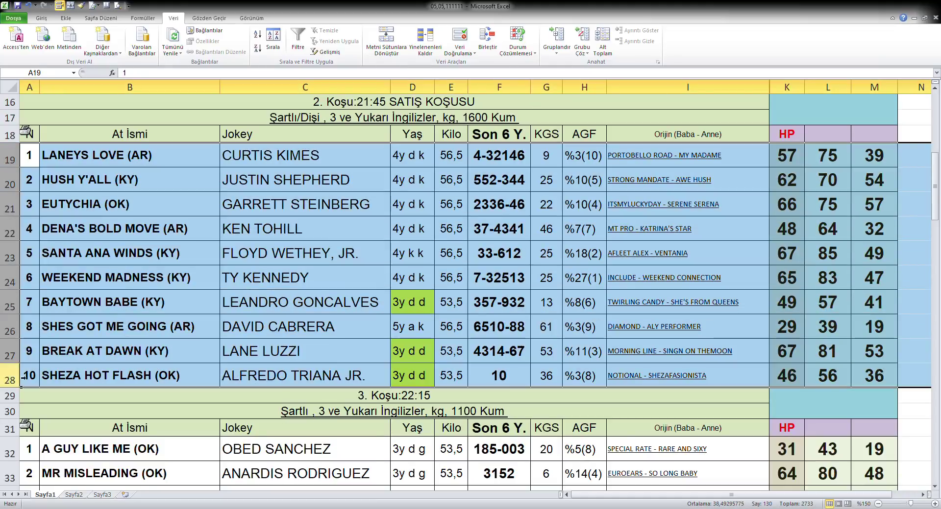
left_click(275, 39)
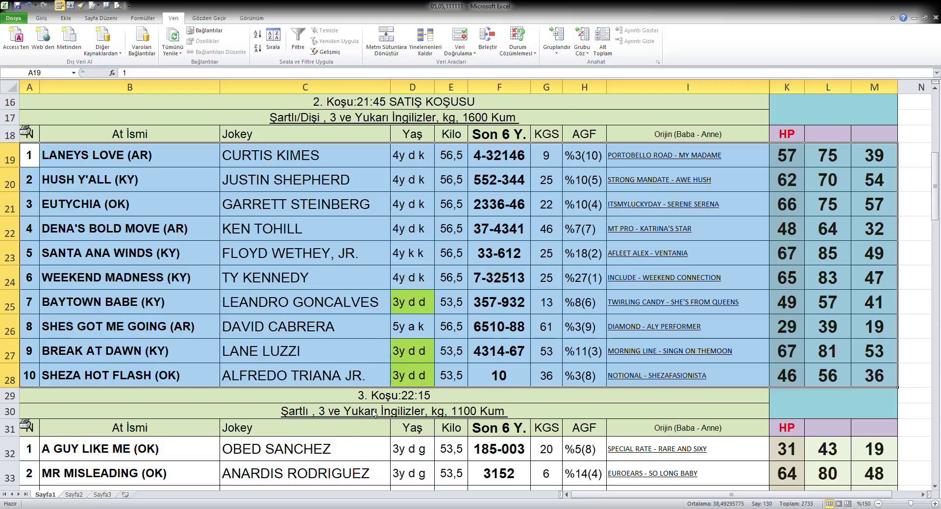
key("ctrl+y")
left_click_drag(876, 163, 875, 206)
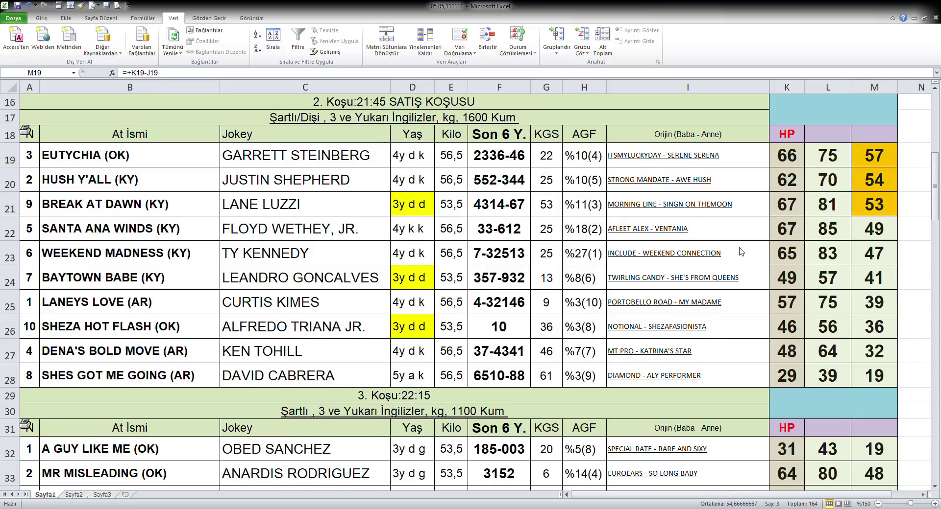
left_click(817, 287)
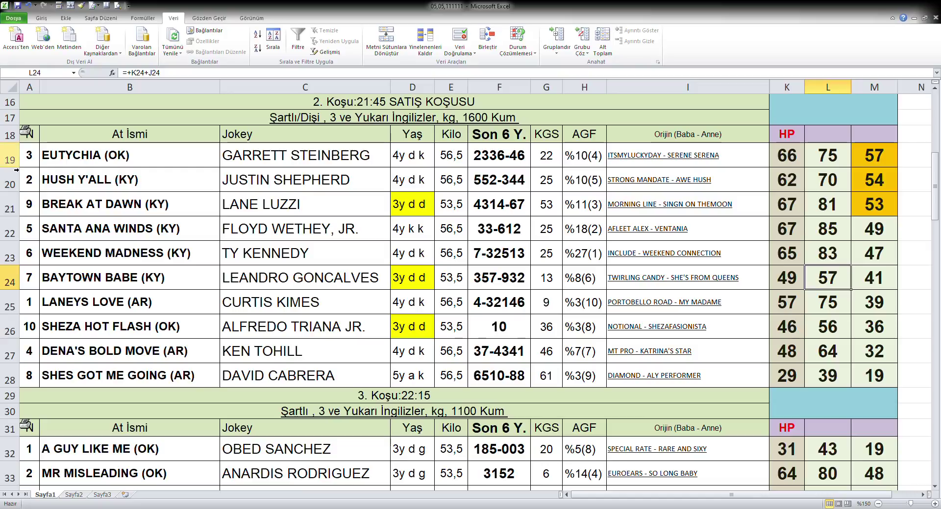
Sort the second race's rows 19 to 28 by column L in descending order and fill K19:L23 green
left_click_drag(10, 157, 9, 377)
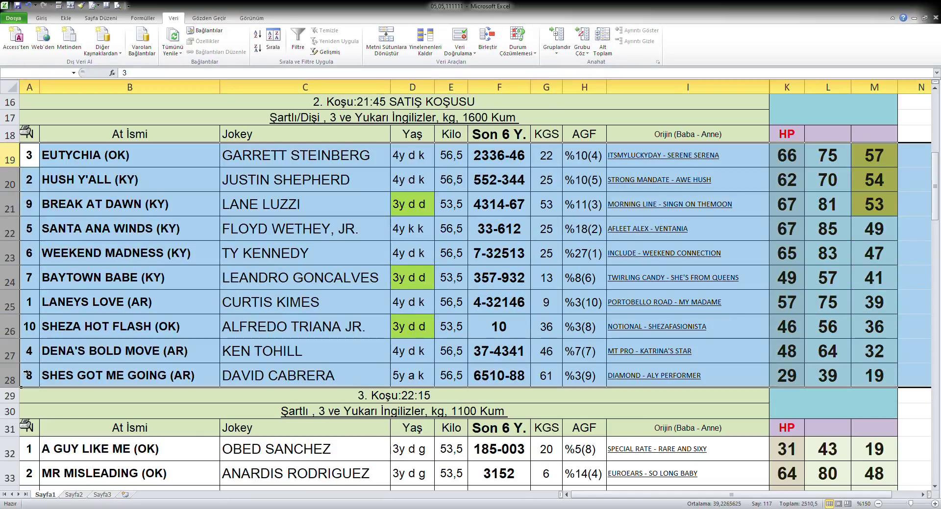
left_click(258, 50)
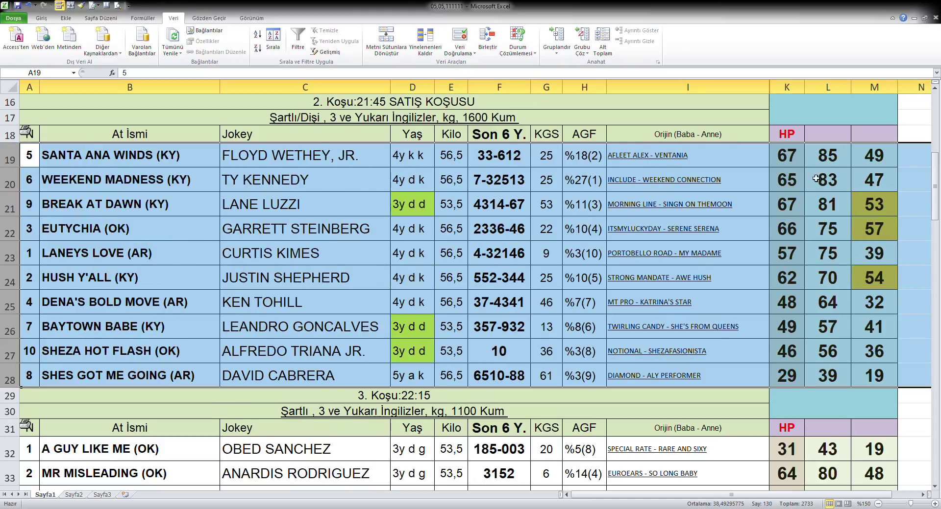
left_click(788, 163)
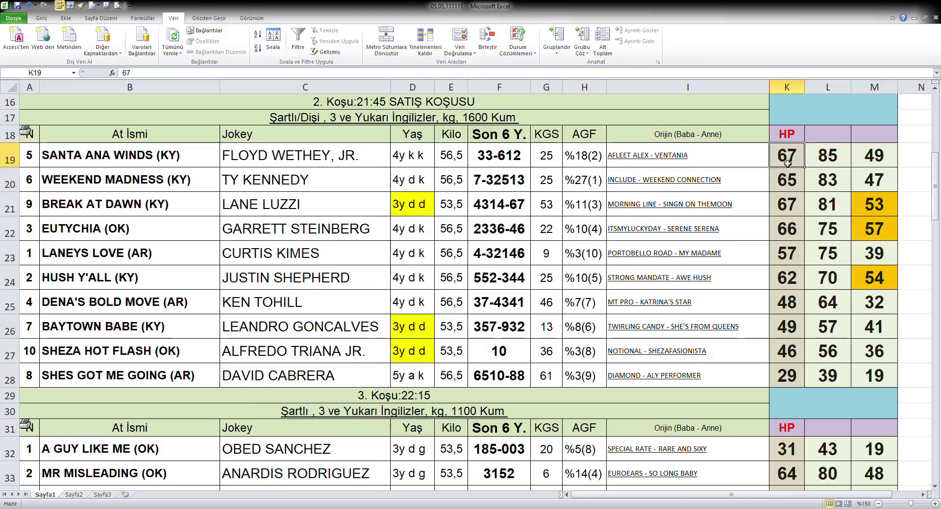
left_click_drag(787, 163, 830, 255)
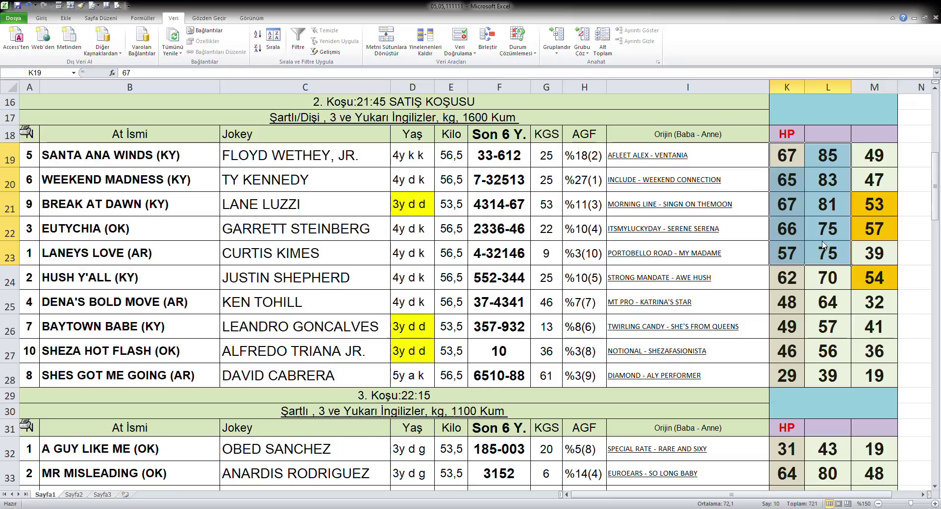
key("F4")
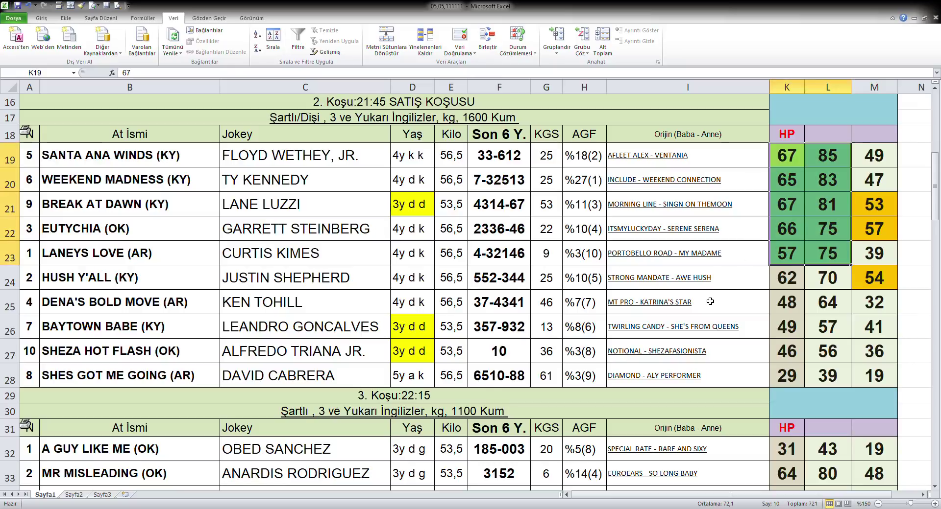
left_click(812, 330)
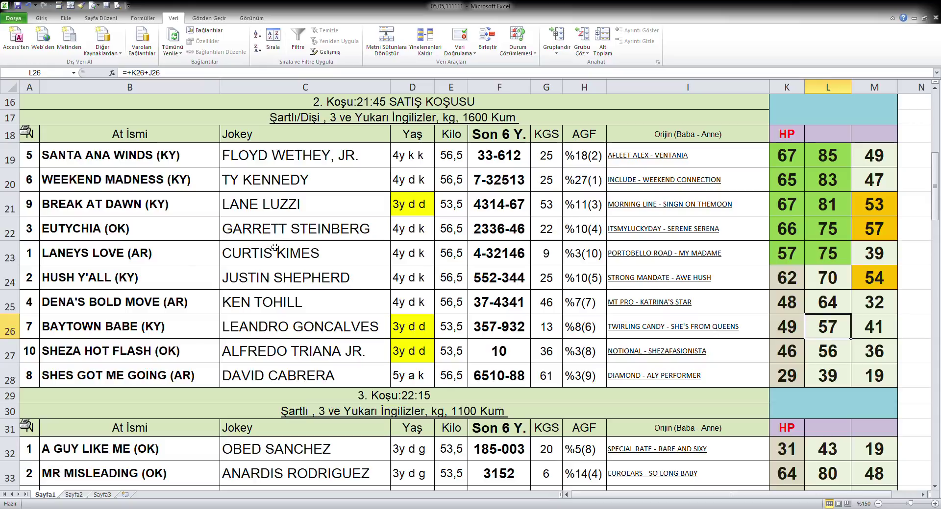
Fill the number and name cells of EUTYCHIA and HUSH Y'ALL in the second race green
left_click(34, 234)
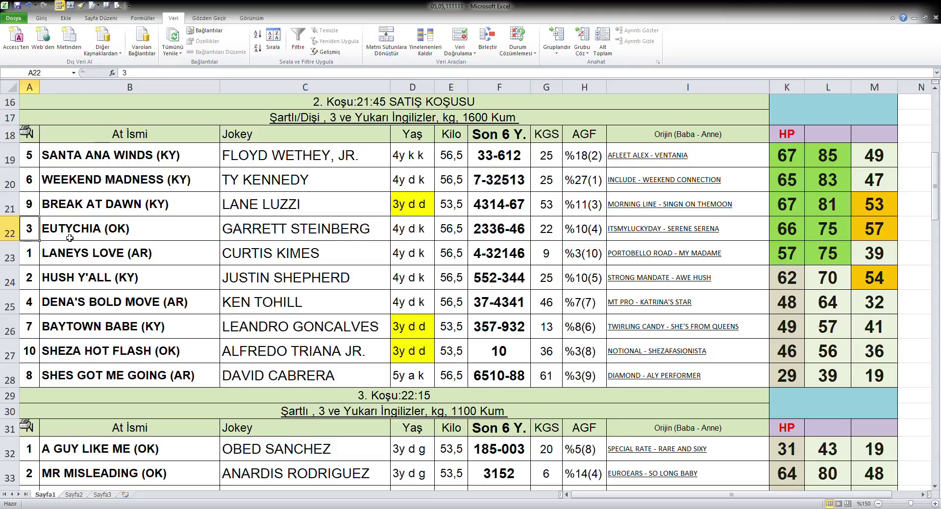
left_click_drag(38, 237, 51, 236)
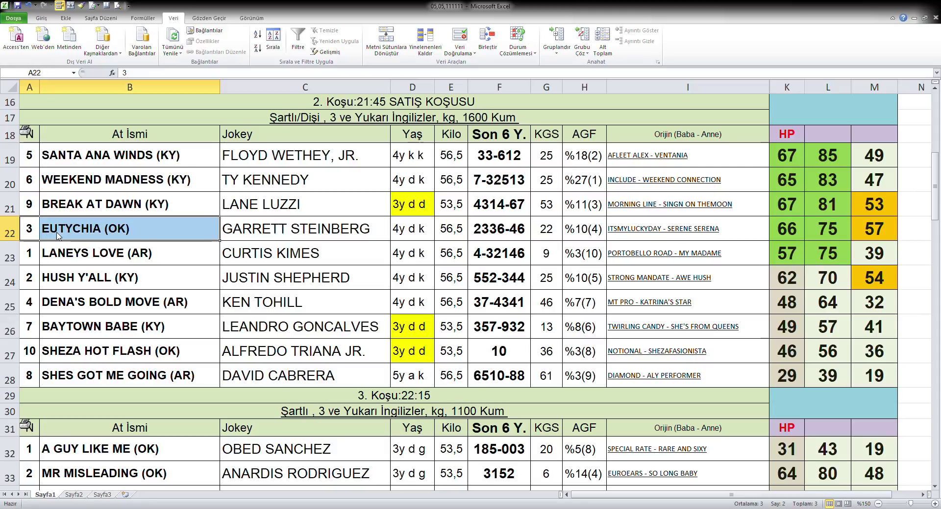
key("F4")
left_click(510, 287)
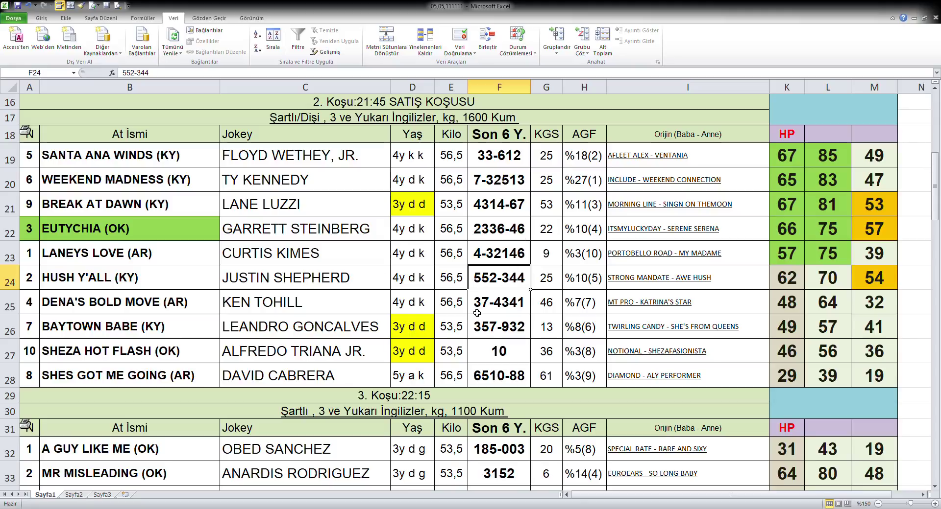
left_click(43, 284)
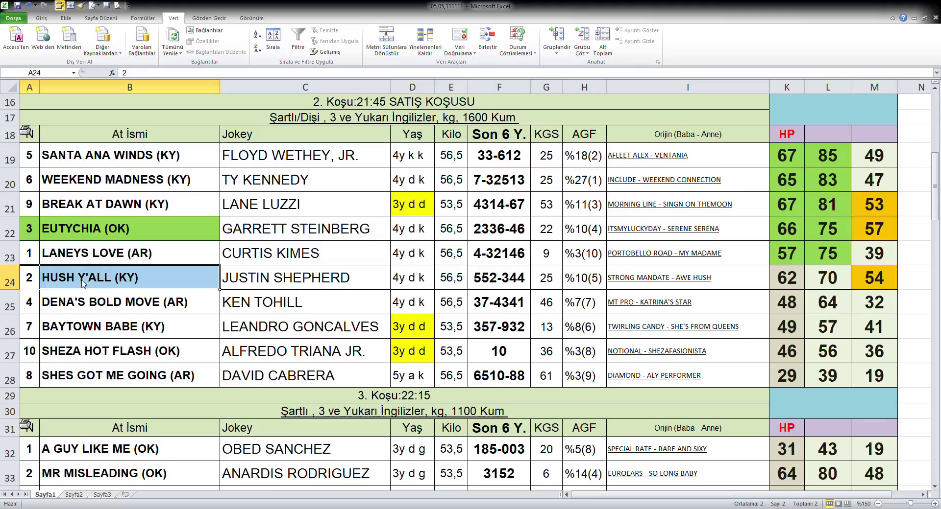
key("F4")
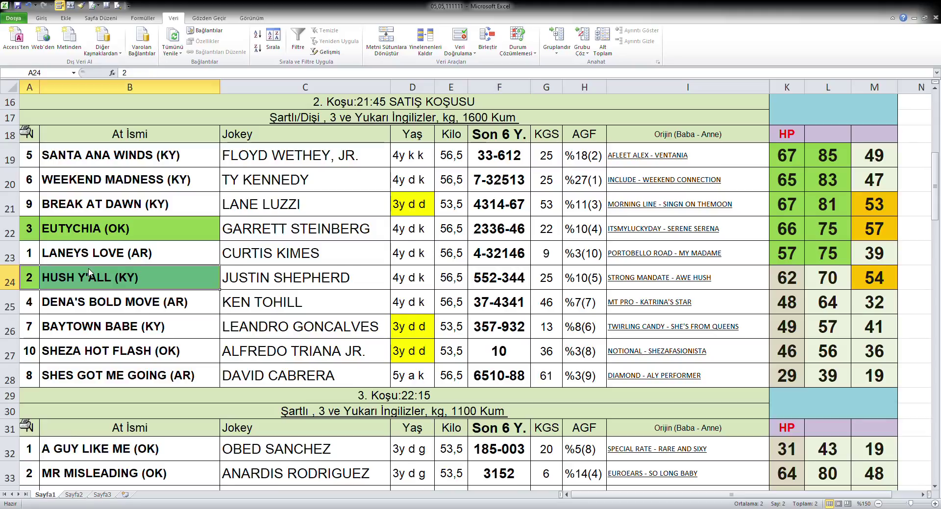
left_click(504, 283)
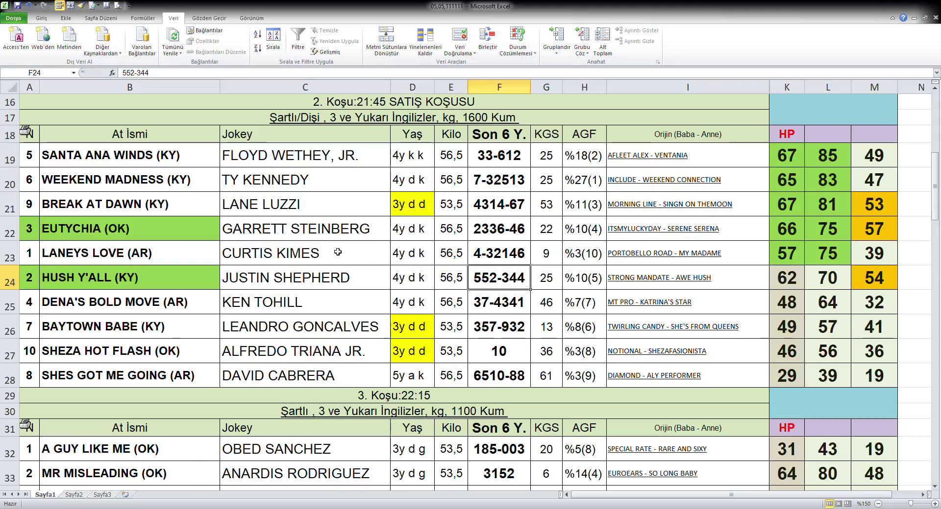
Fill the number and name cells of SANTA ANA WINDS and WEEKEND MADNESS green
left_click_drag(32, 163, 104, 175)
key("F4")
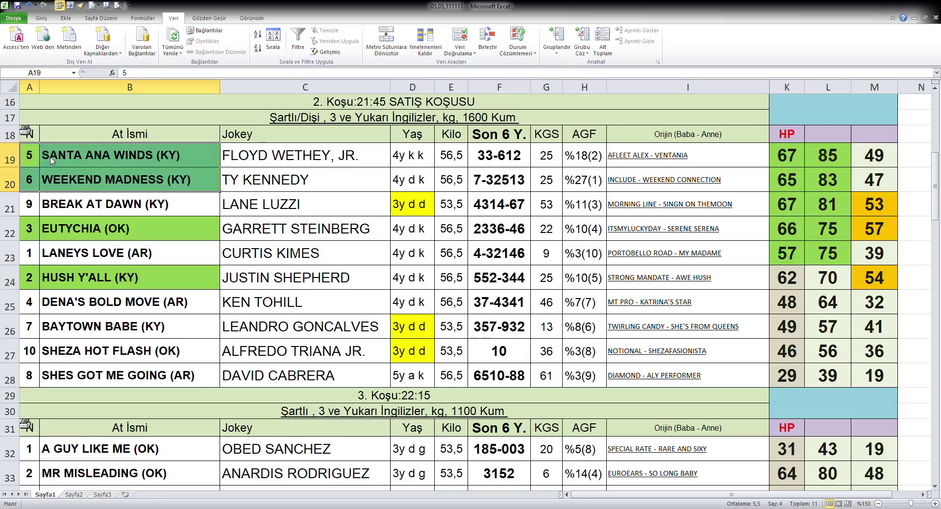
left_click(491, 263)
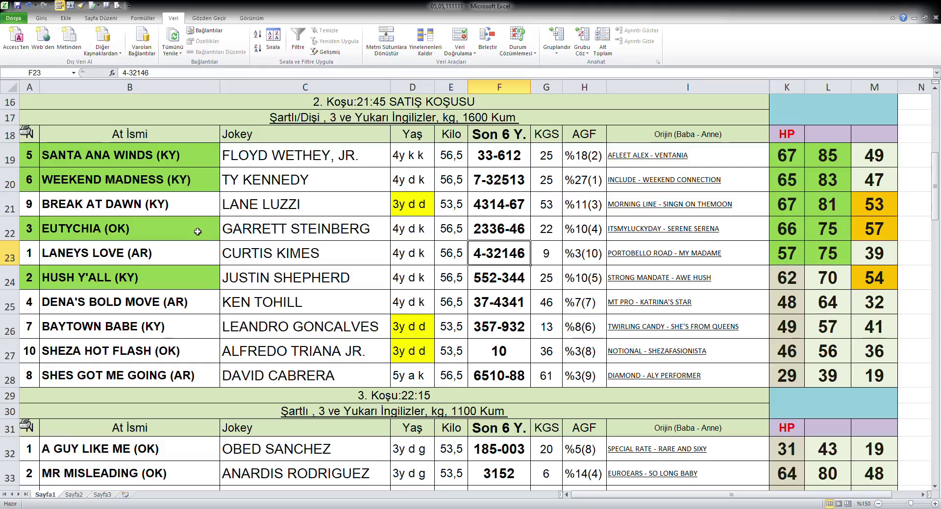
left_click(35, 211)
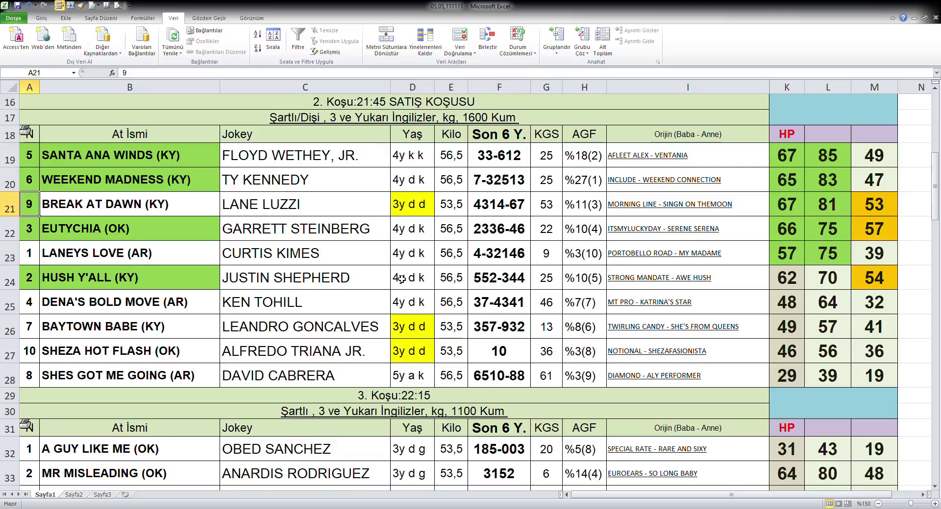
left_click(486, 263)
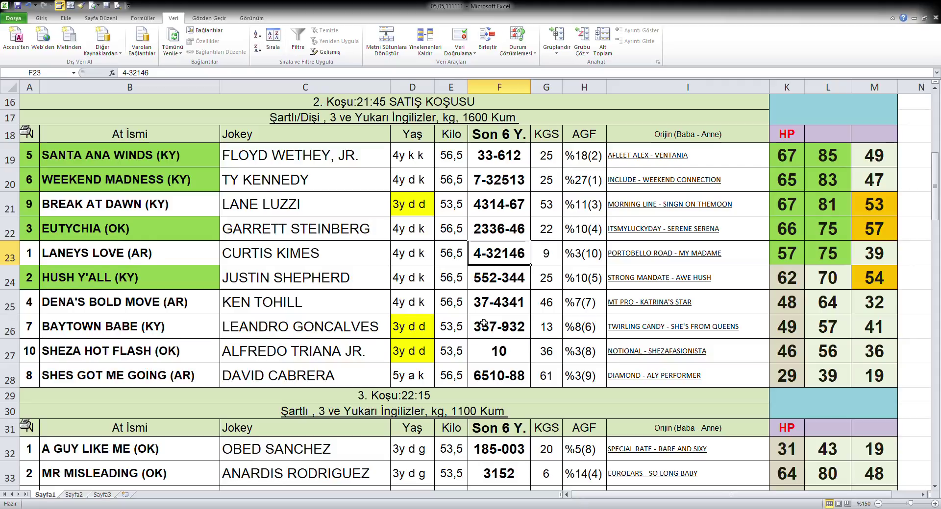
Sort the third race's rows 32 to 39 by column M in descending order and fill M32:M35 orange
scroll(477, 322, "down", 4)
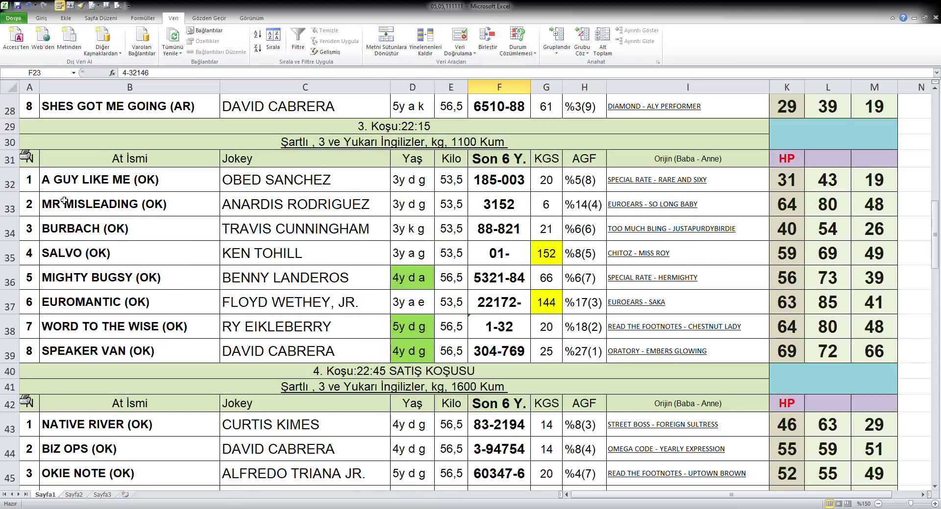
left_click_drag(22, 190, 8, 357)
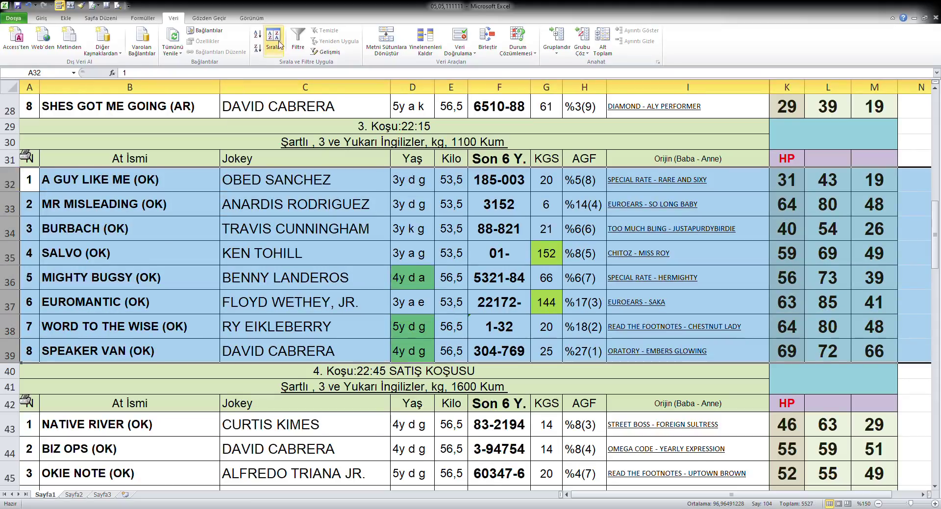
left_click(273, 38)
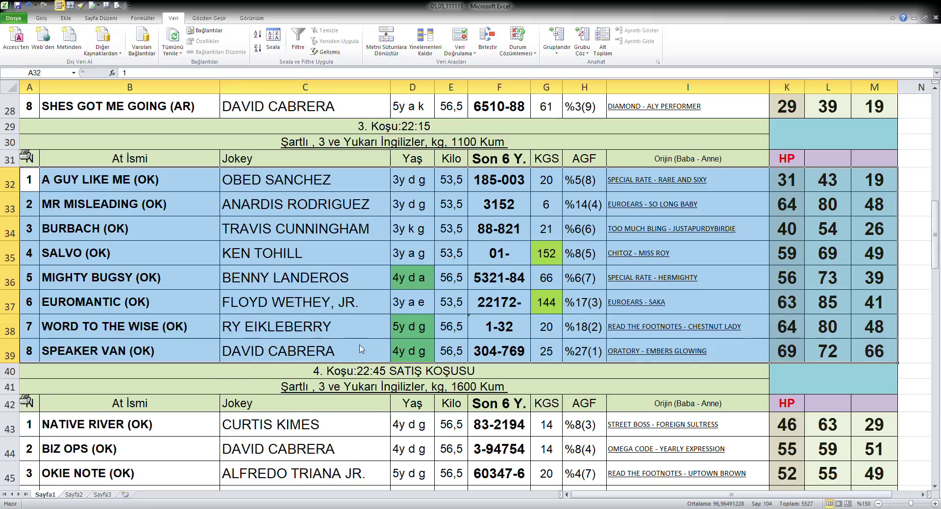
key("ctrl+q")
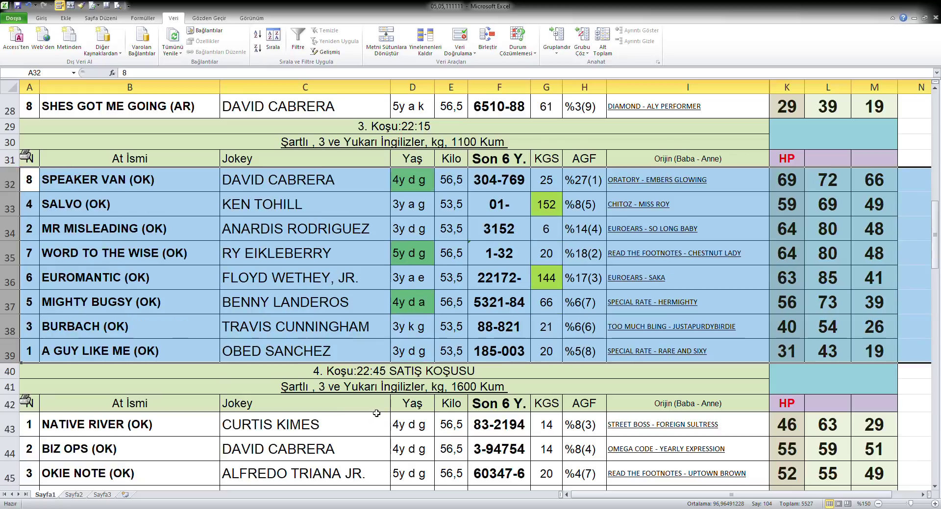
left_click_drag(877, 190, 875, 245)
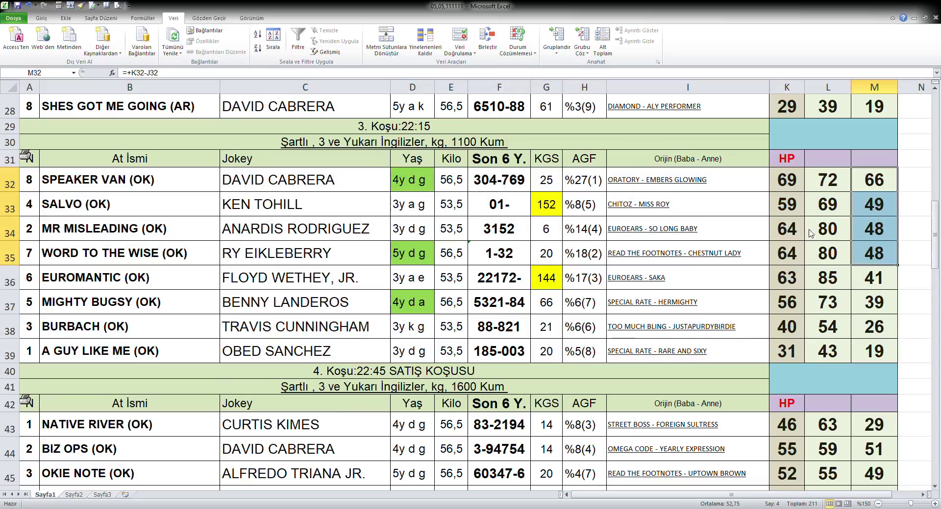
key("ctrl+w")
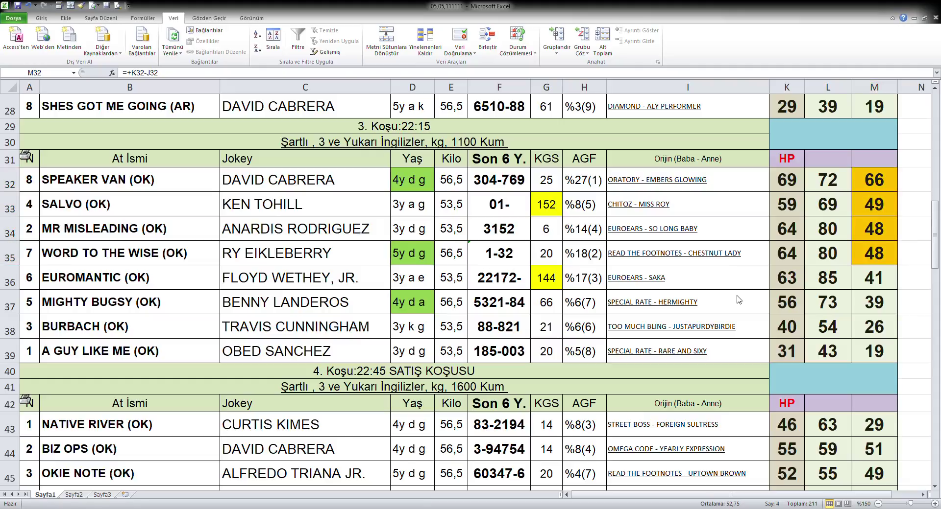
left_click(828, 325)
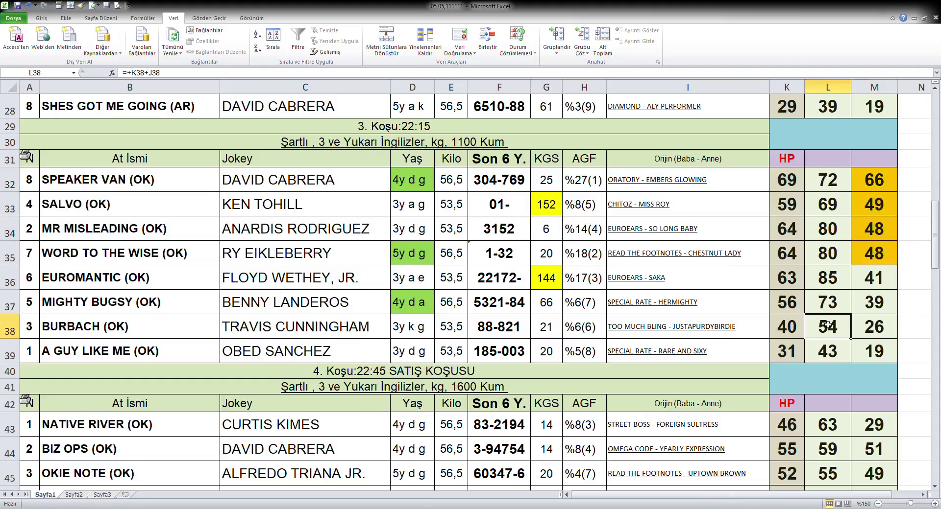
Fill A GUY LIKE ME's column M rating in the third race yellow
left_click(880, 356)
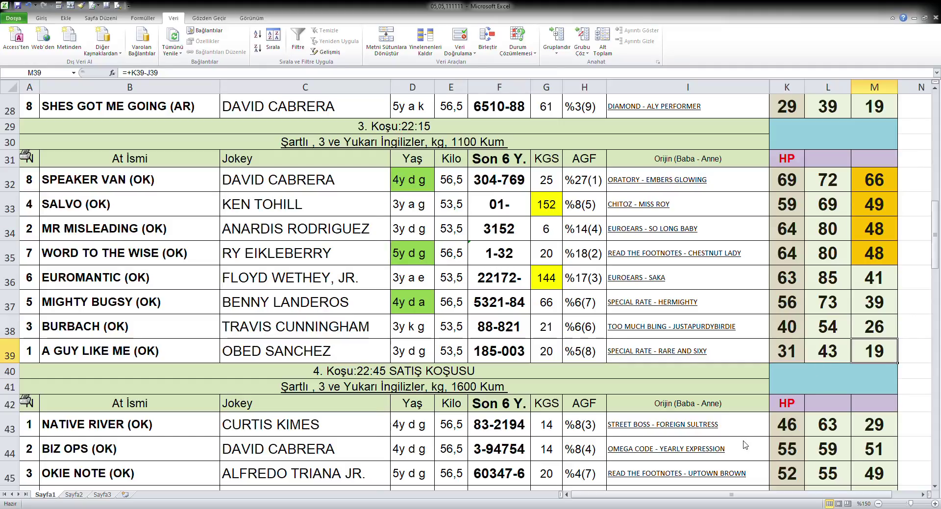
key("F4")
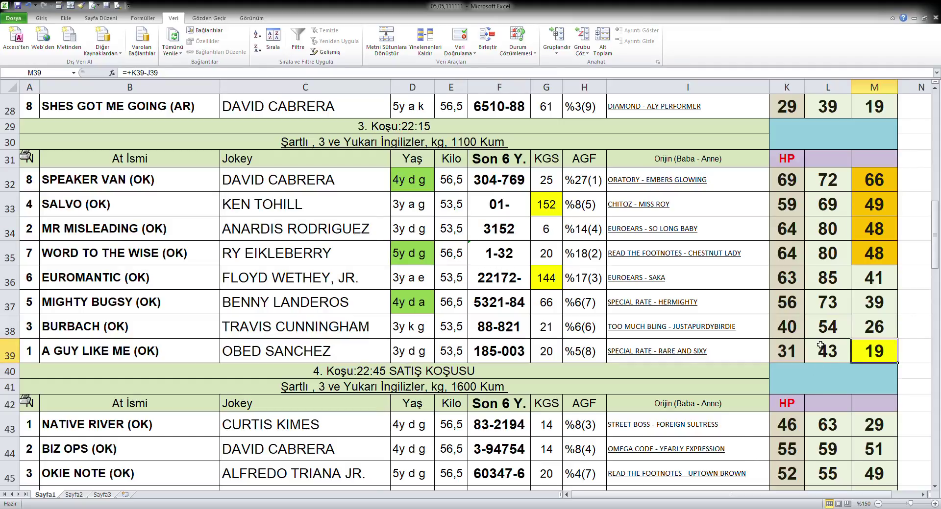
left_click(820, 344)
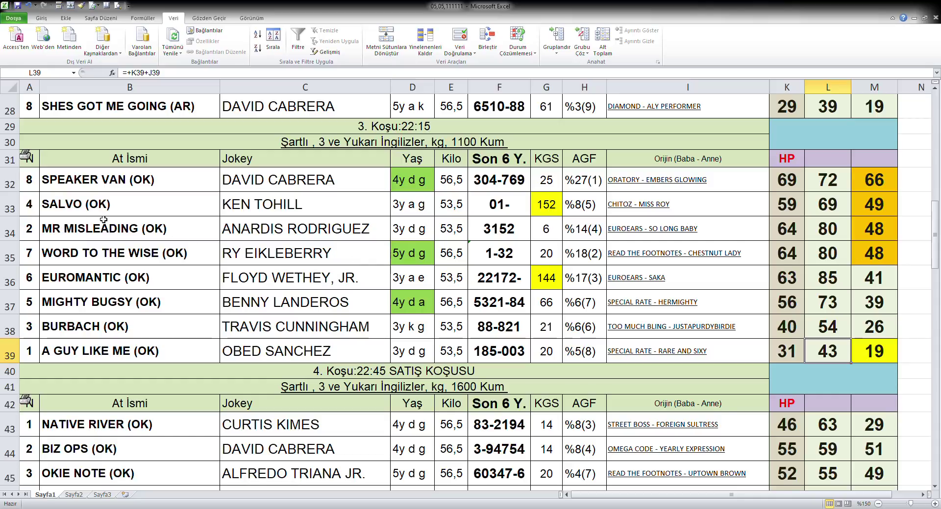
Fill the number, name and jockey cells of SPEAKER VAN in the third race green
left_click_drag(31, 184, 229, 185)
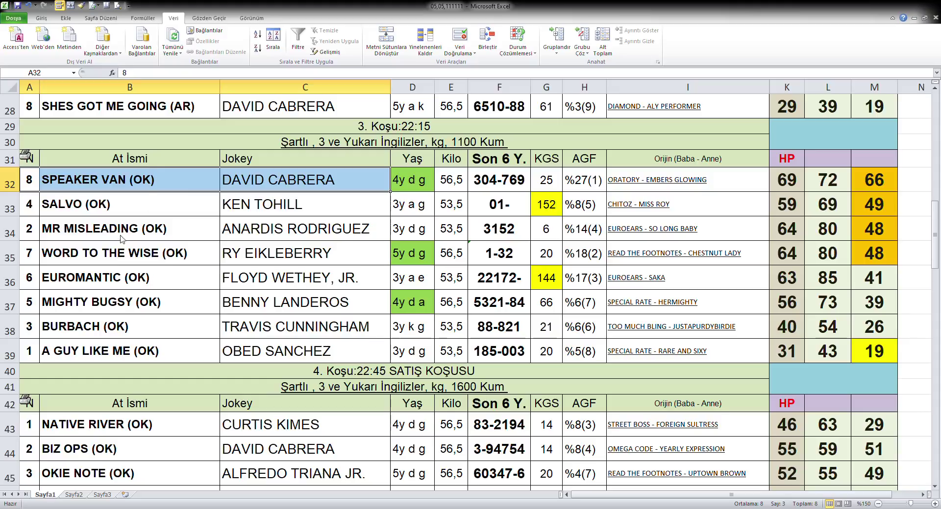
key("F4")
left_click(489, 236)
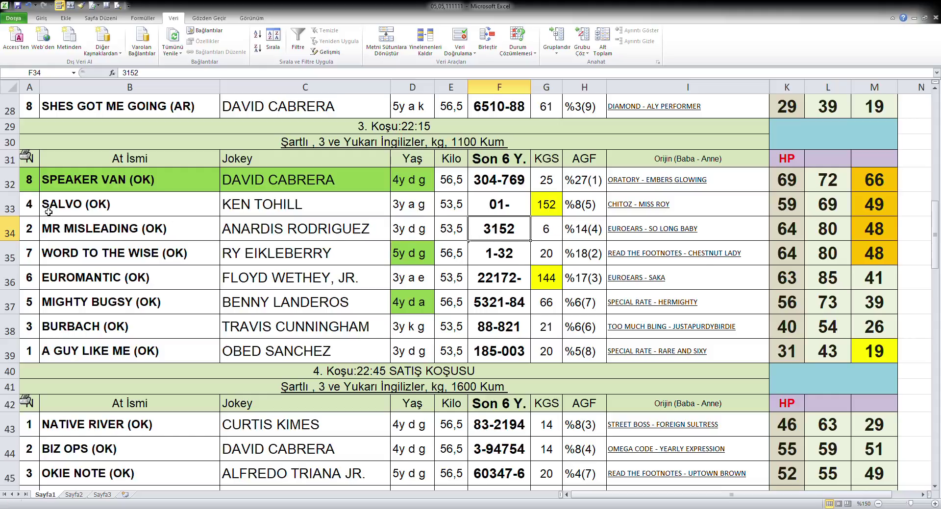
Sort the third race's rows 32 to 39 by column L in descending order and fill K32:L35 green
left_click_drag(10, 185, 85, 338)
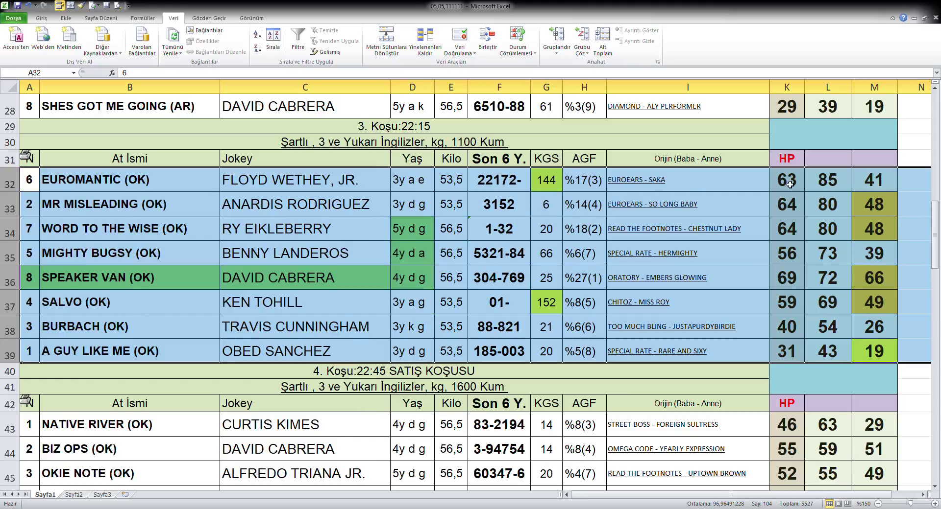
left_click_drag(785, 184, 821, 253)
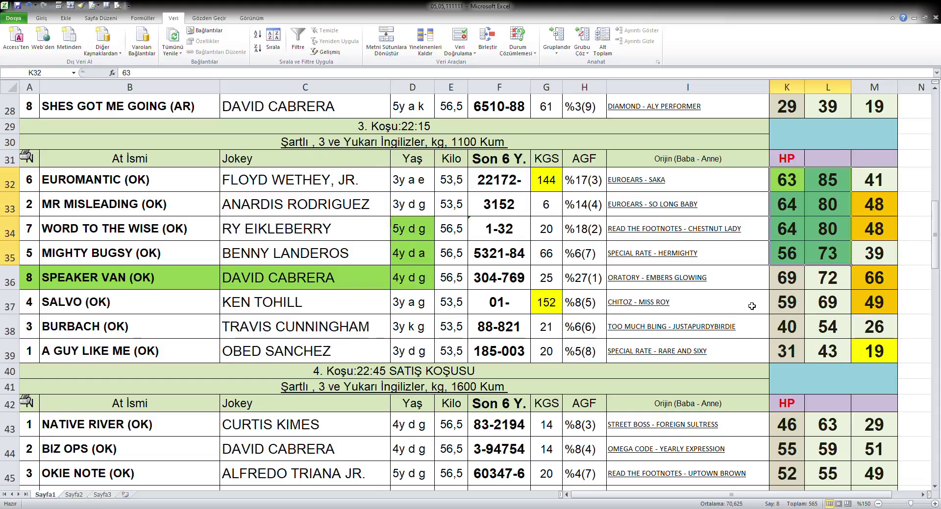
left_click(787, 305)
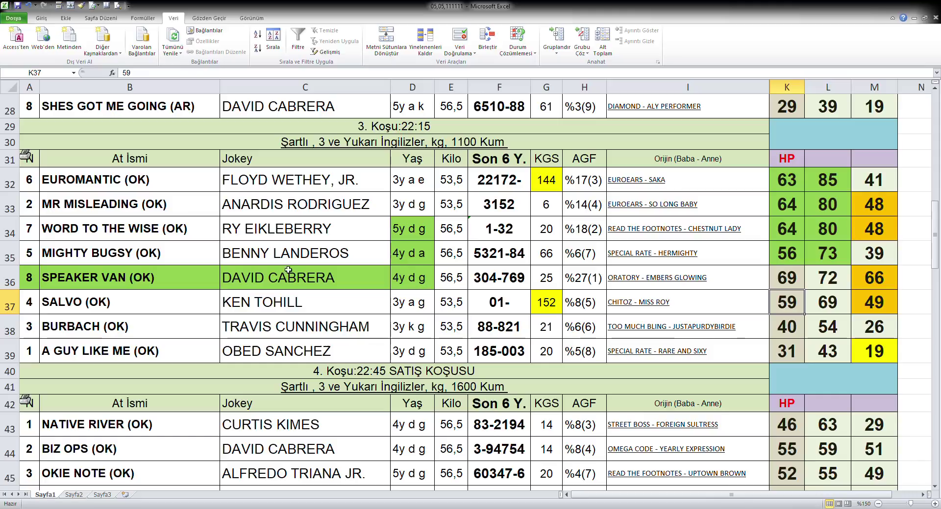
Remove the green fill from SPEAKER VAN's jockey cell by copying the format of MIGHTY BUGSY's jockey cell onto it
left_click(287, 260)
key("alt+6")
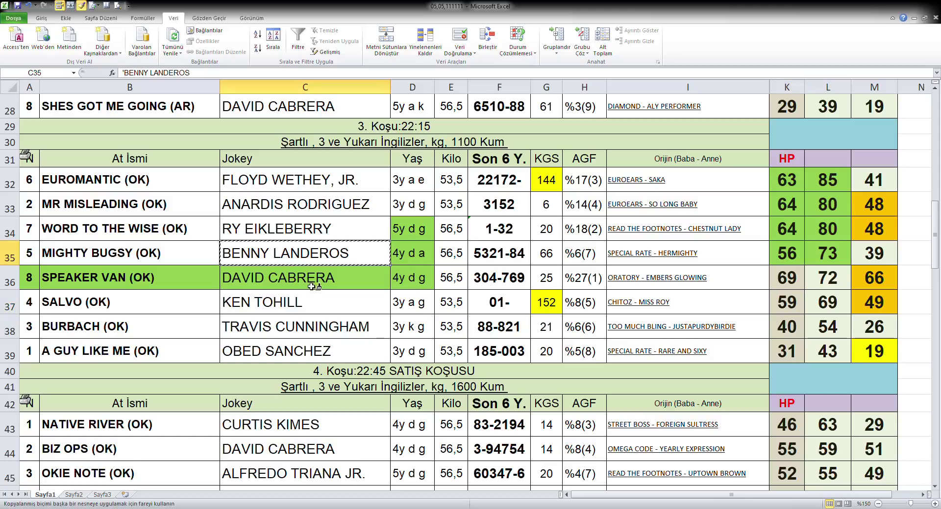
left_click(311, 287)
left_click(651, 322)
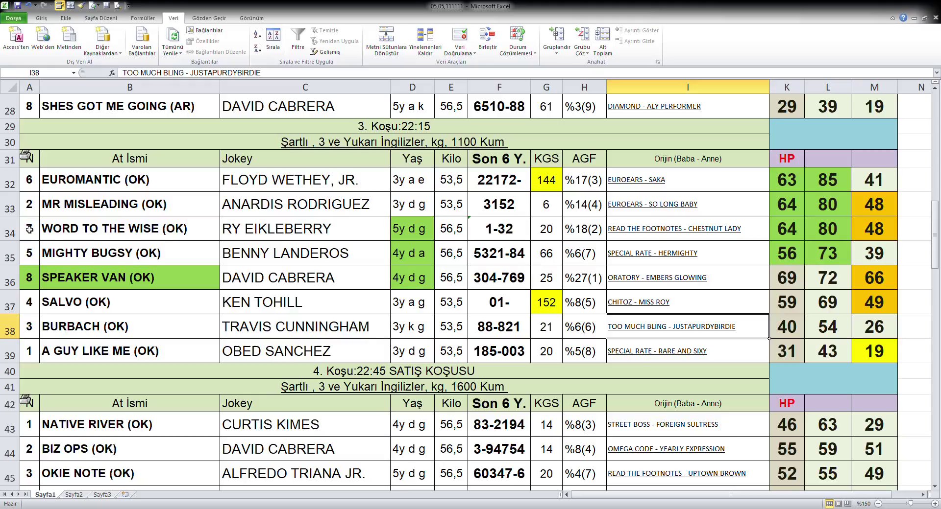
Fill the number, name and jockey cells of WORD TO THE WISE green
left_click_drag(30, 229, 230, 233)
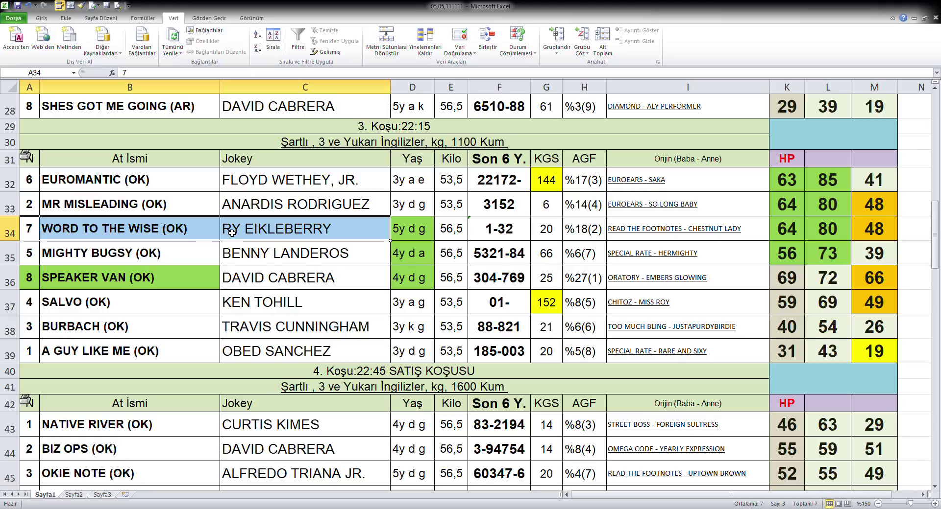
key("F4")
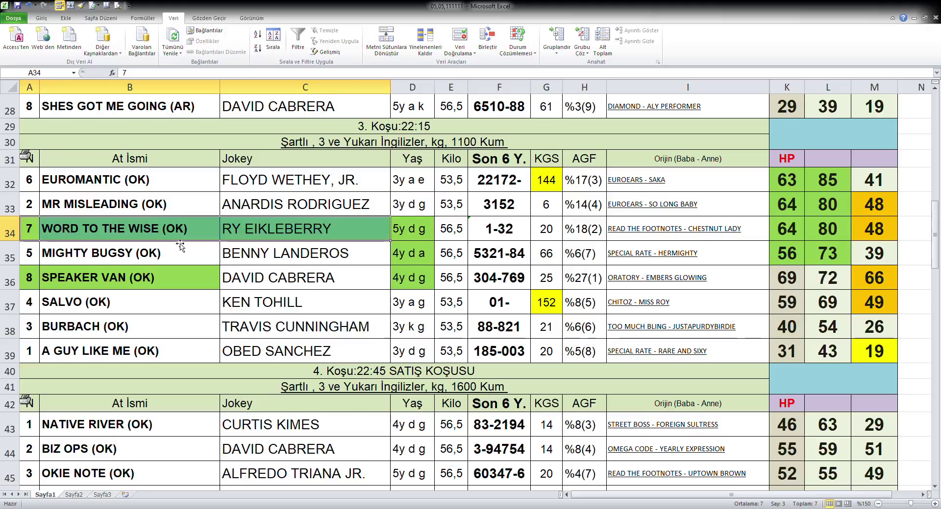
left_click(316, 300)
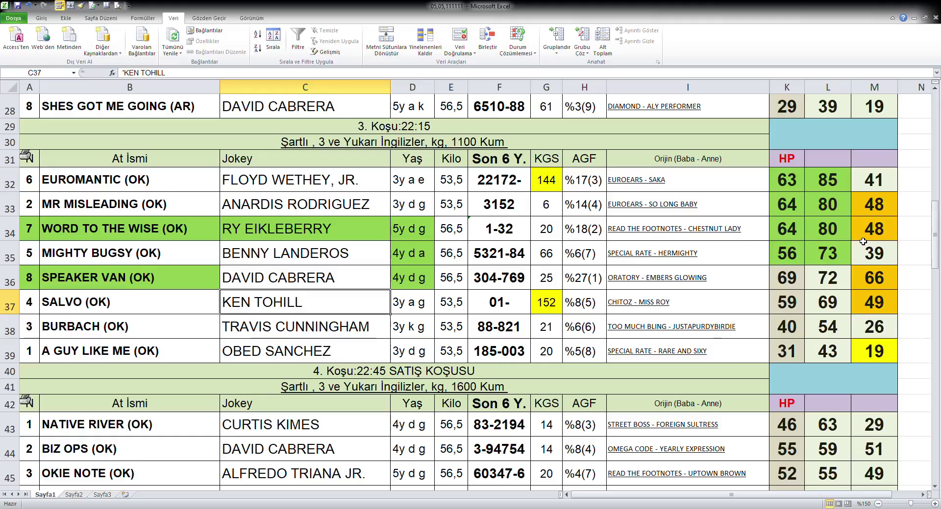
left_click(412, 239)
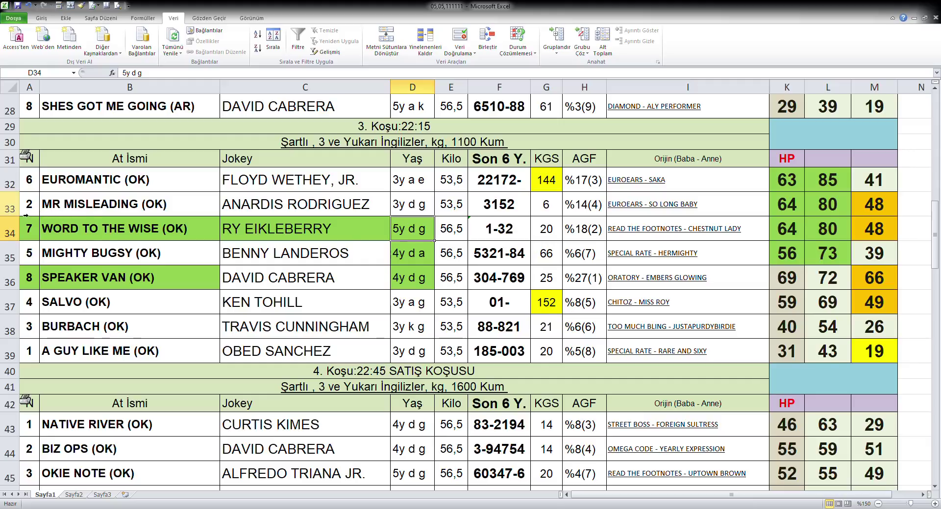
Fill the number and name cells of MR MISLEADING green
left_click_drag(31, 211, 68, 210)
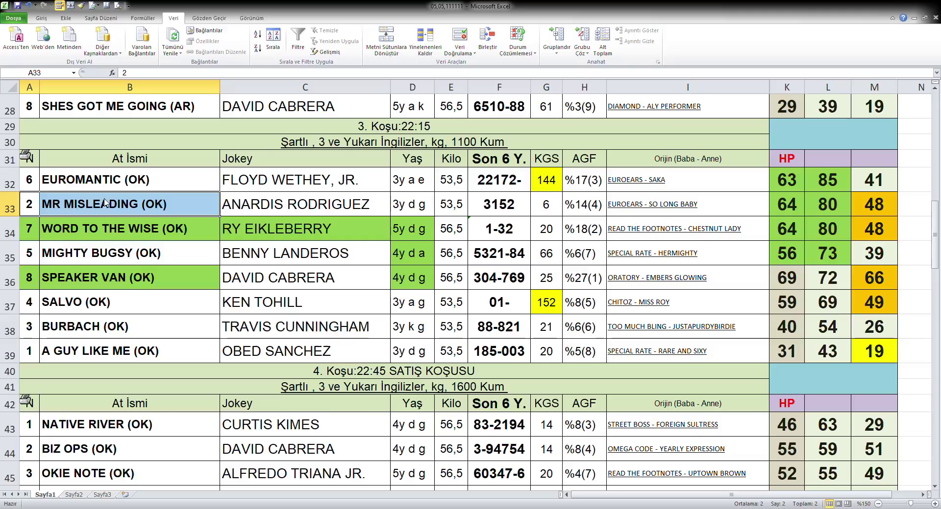
key("F4")
left_click(318, 276)
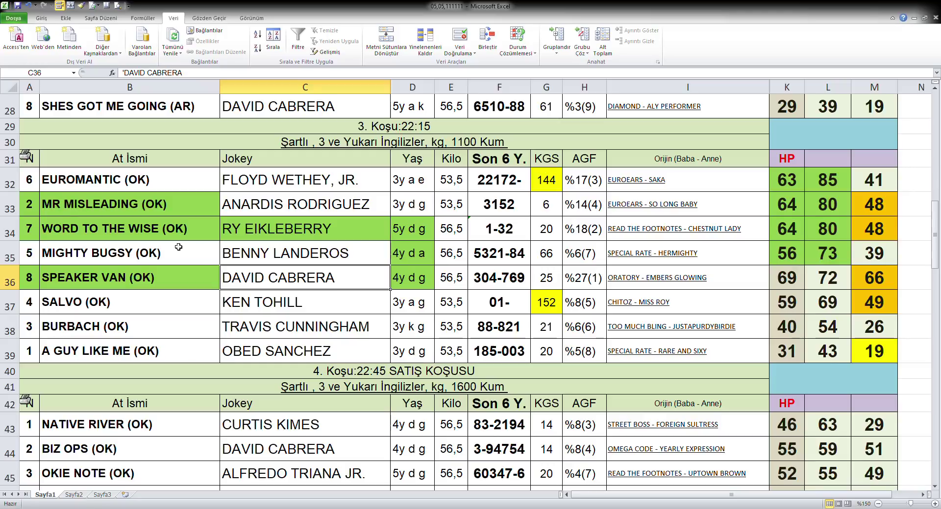
Fill the third race's horse number cells A32:A37 green
left_click_drag(29, 180, 30, 302)
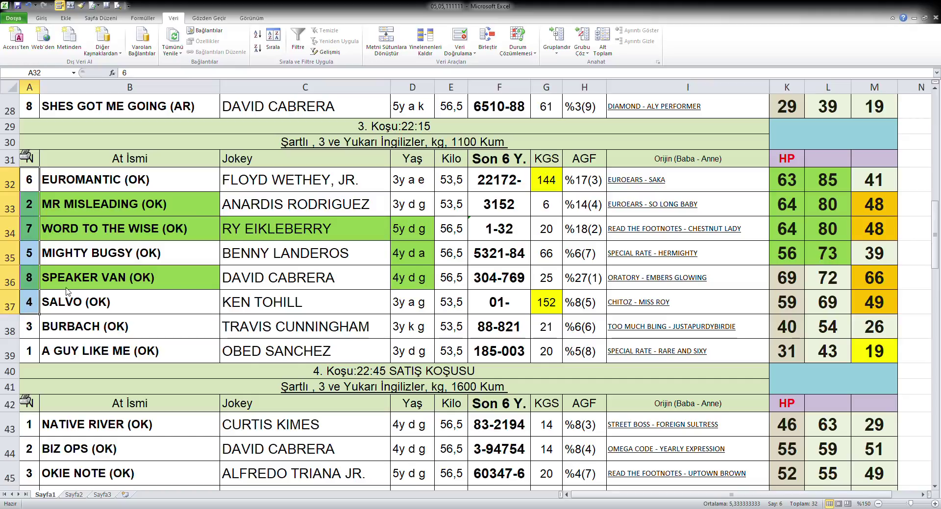
key("F4")
left_click(467, 327)
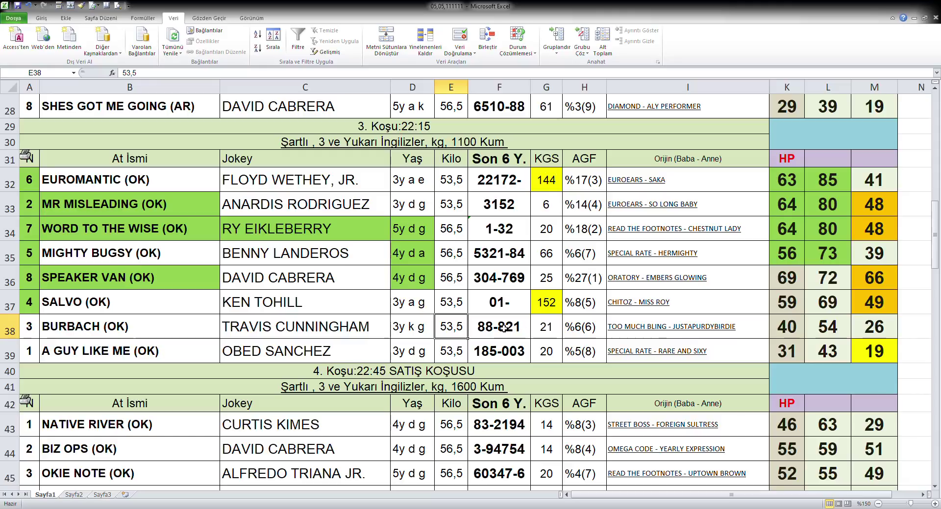
Sort the fourth race's rows 43 to 52 by column M in descending order and fill M43:M45 orange
scroll(503, 329, "down", 4)
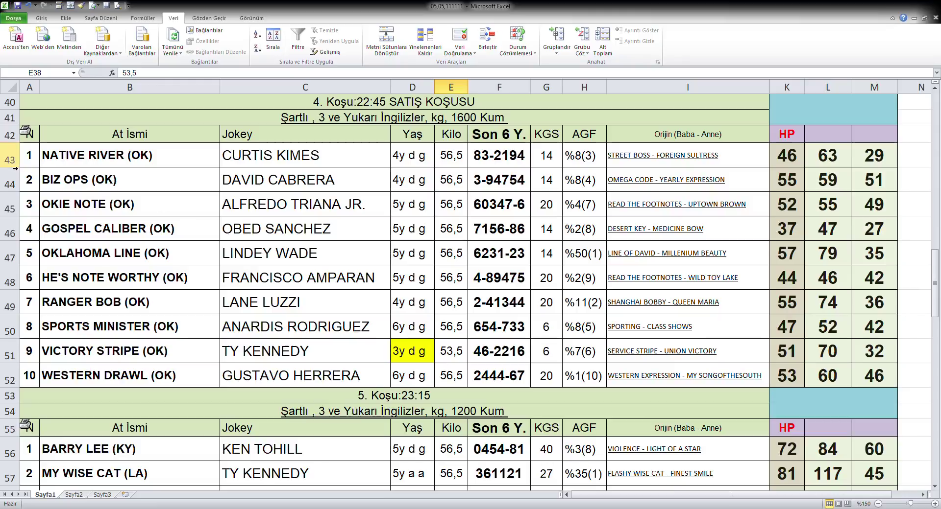
left_click_drag(10, 159, 49, 376)
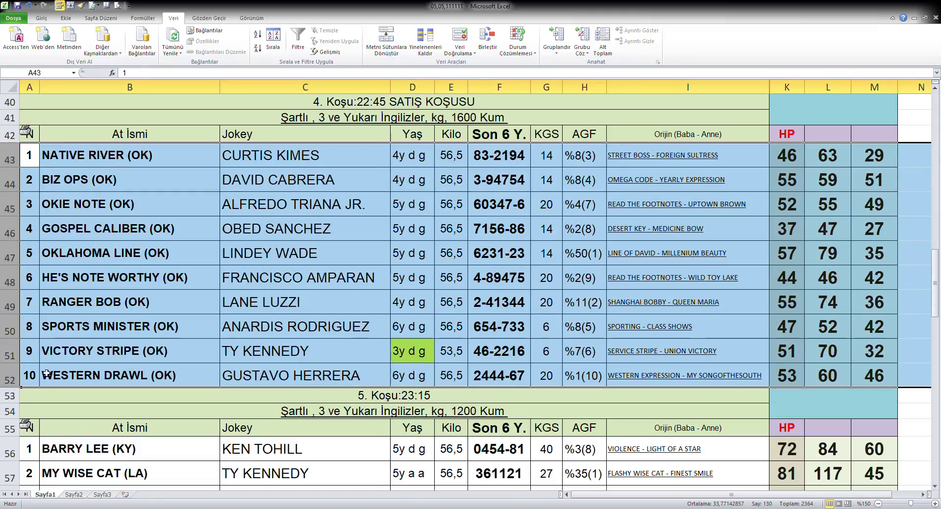
left_click(273, 39)
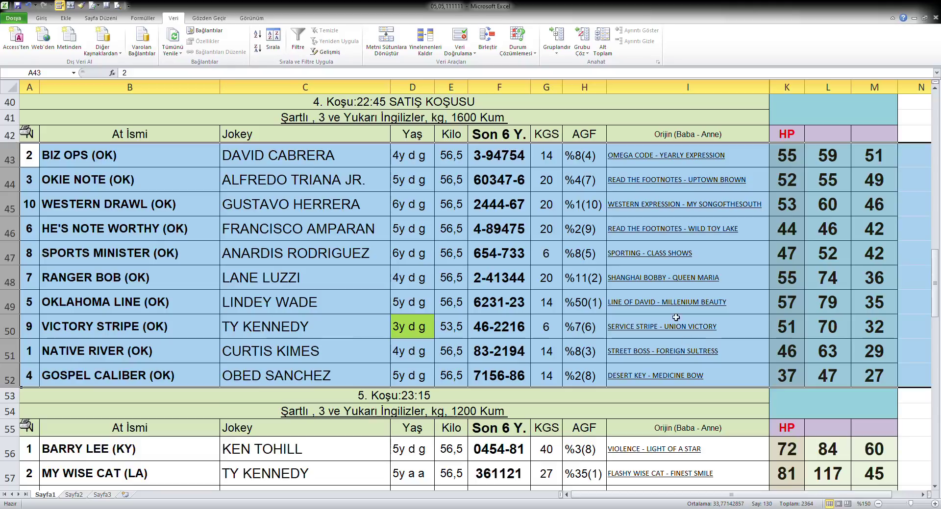
left_click_drag(871, 157, 873, 207)
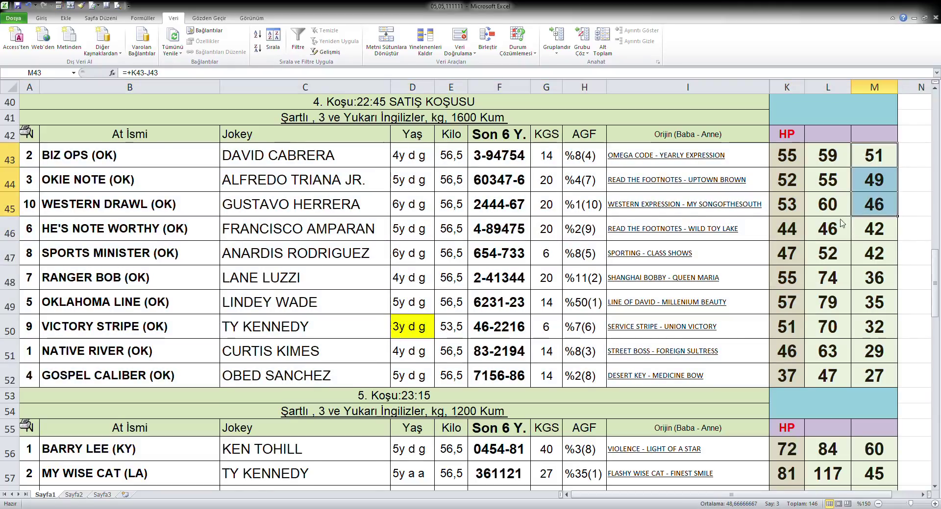
key("F4")
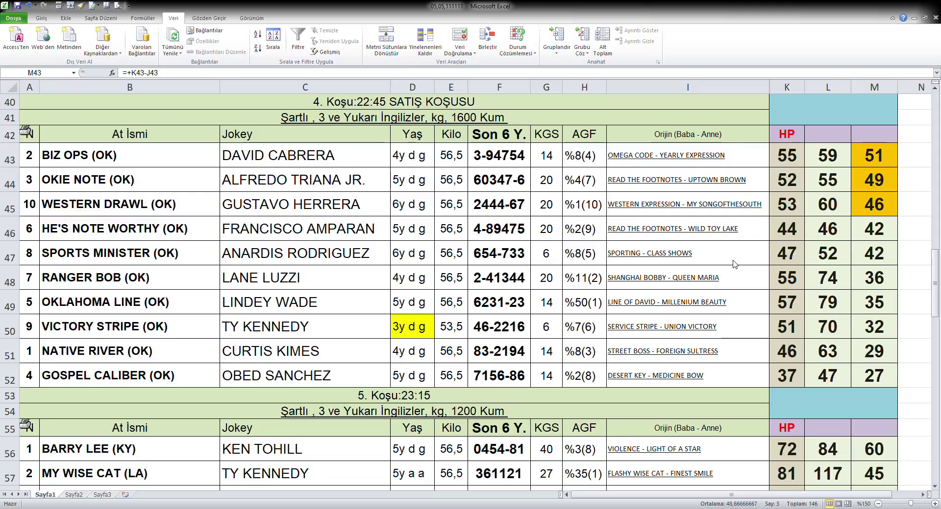
left_click(833, 280)
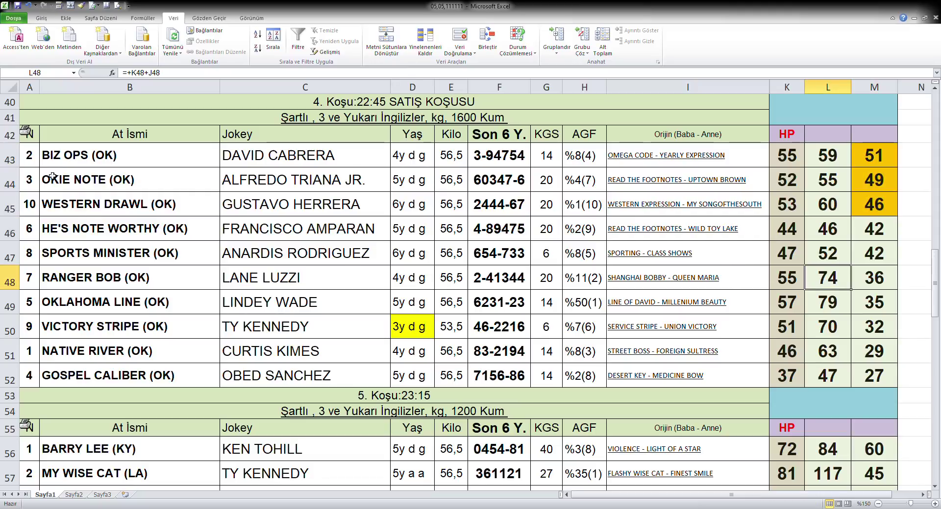
Sort the fourth race's rows 43 to 52 by column L in descending order and fill K43:L48 green
left_click_drag(10, 158, 44, 385)
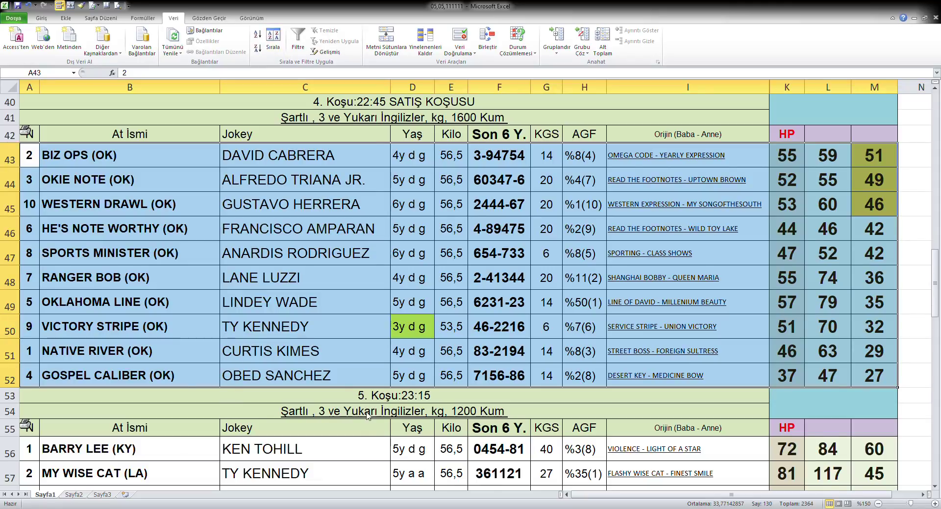
key("ctrl+q")
left_click_drag(790, 161, 821, 280)
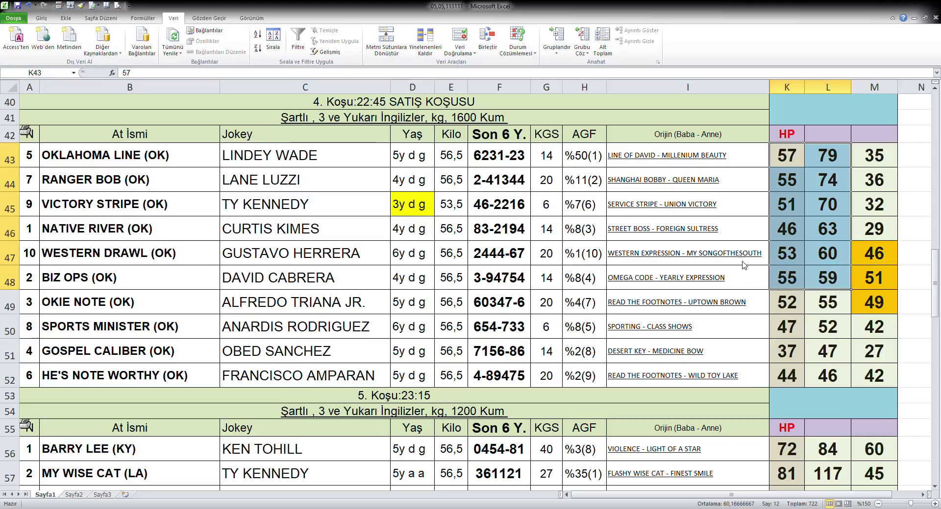
key("ctrl+w")
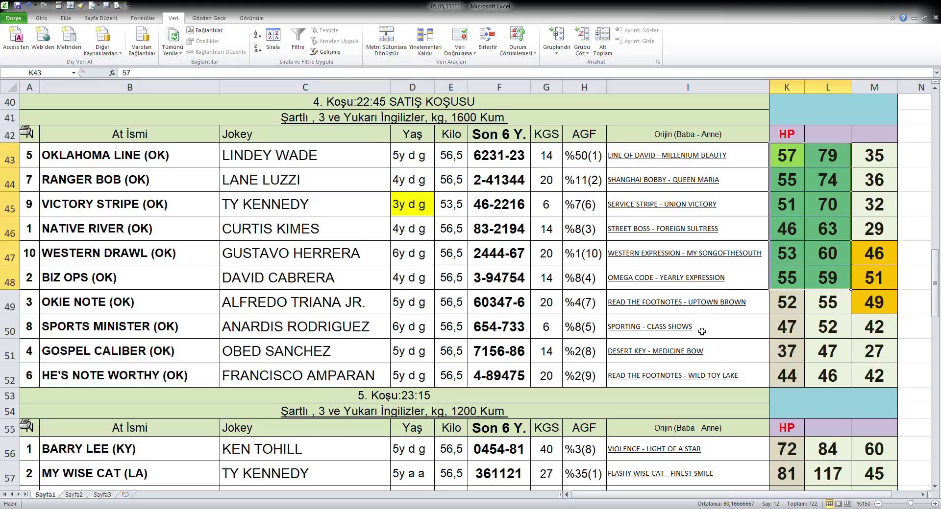
left_click(827, 347)
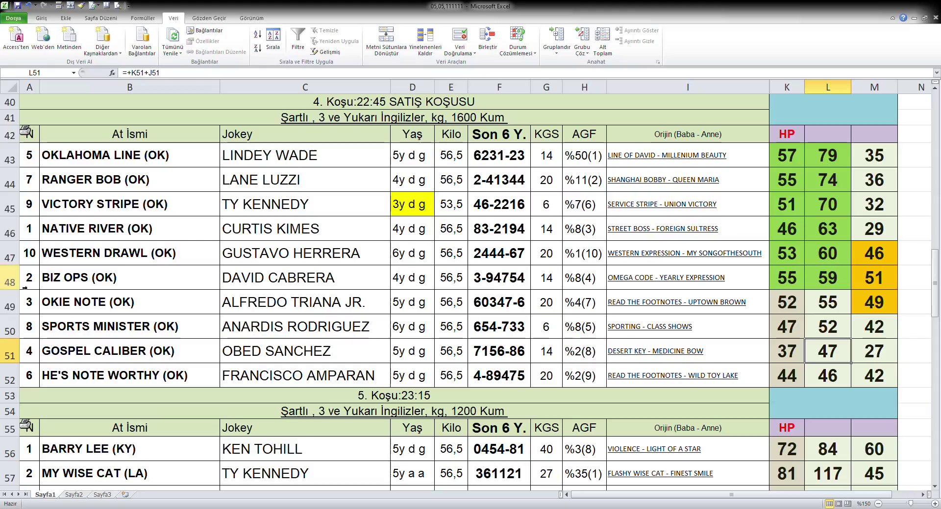
Fill the number, name and jockey cells of BIZ OPS green, plus the numbers of SPORTS MINISTER and HE'S NOTE WORTHY
left_click_drag(29, 283, 233, 282)
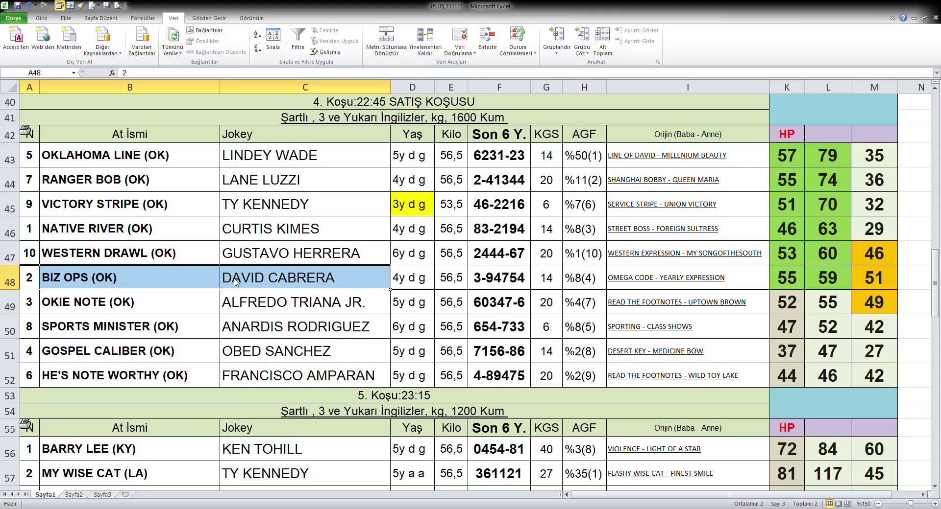
left_click(431, 322)
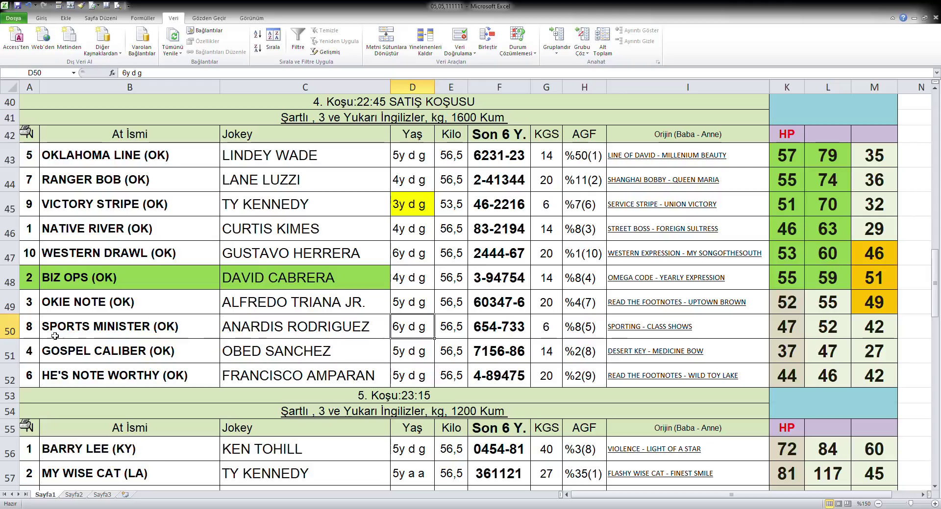
left_click(36, 331)
key("ctrl+y")
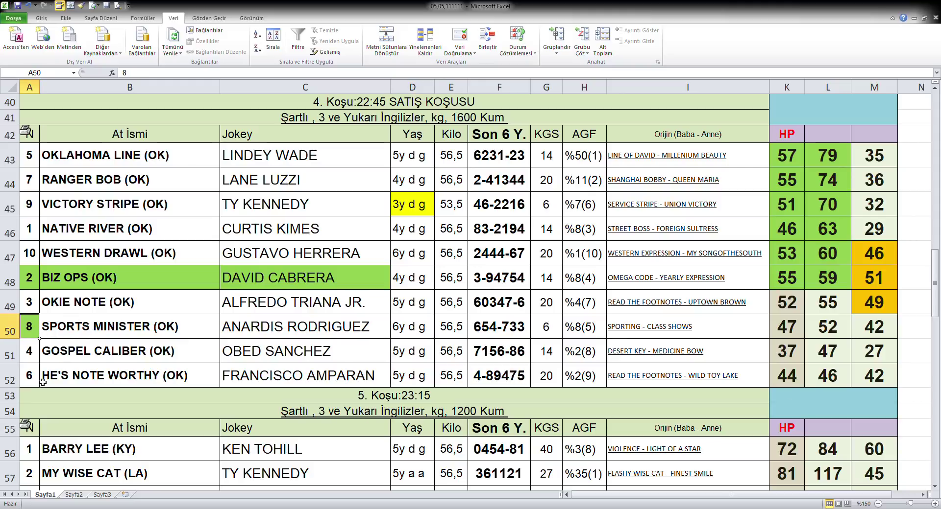
left_click(36, 376)
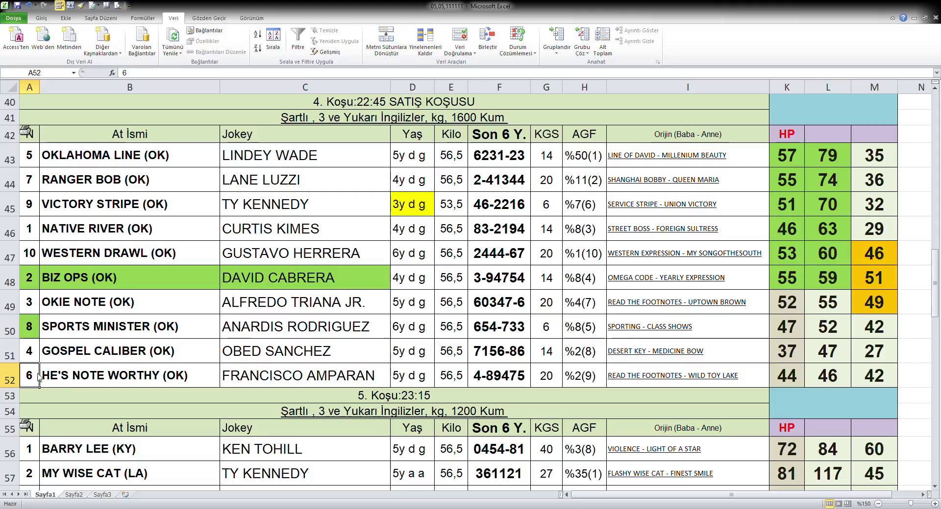
key("ctrl+y")
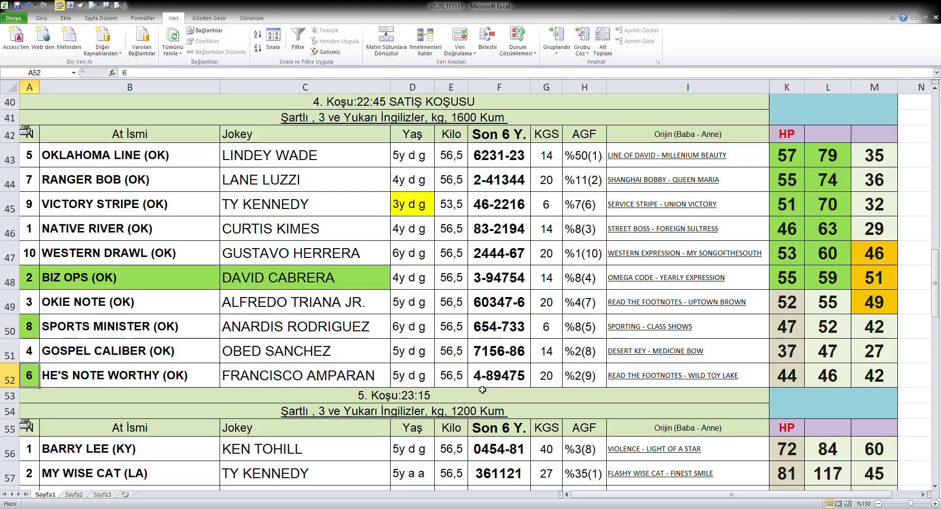
left_click(517, 382)
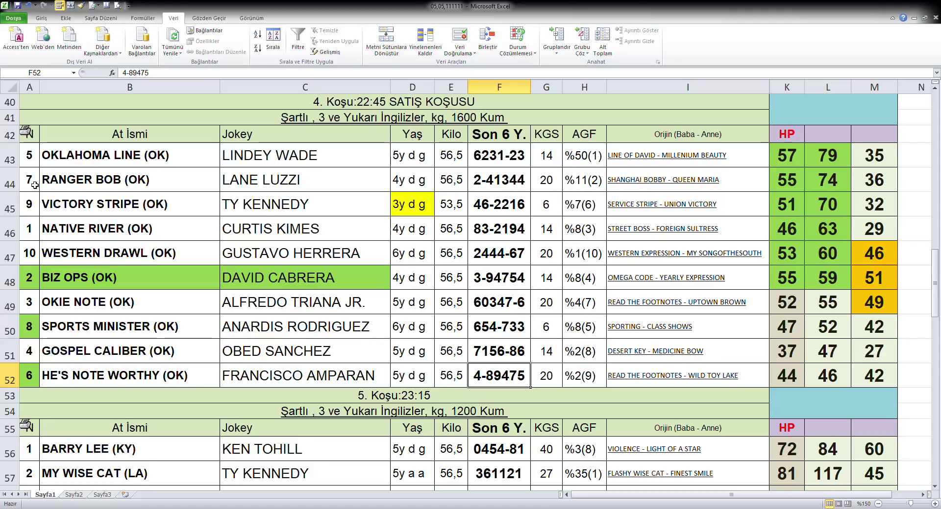
Fill the number and name cells of OKLAHOMA LINE and RANGER BOB green
left_click_drag(31, 164, 53, 175)
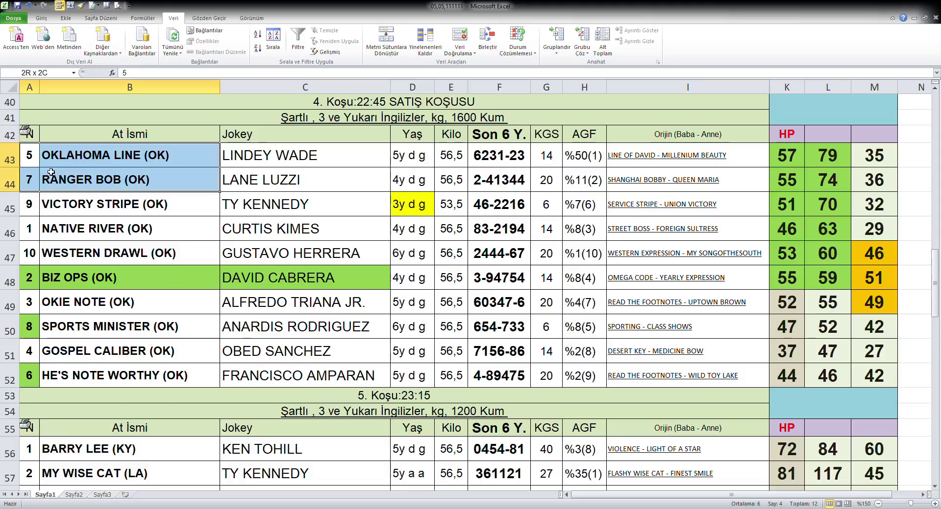
key("F4")
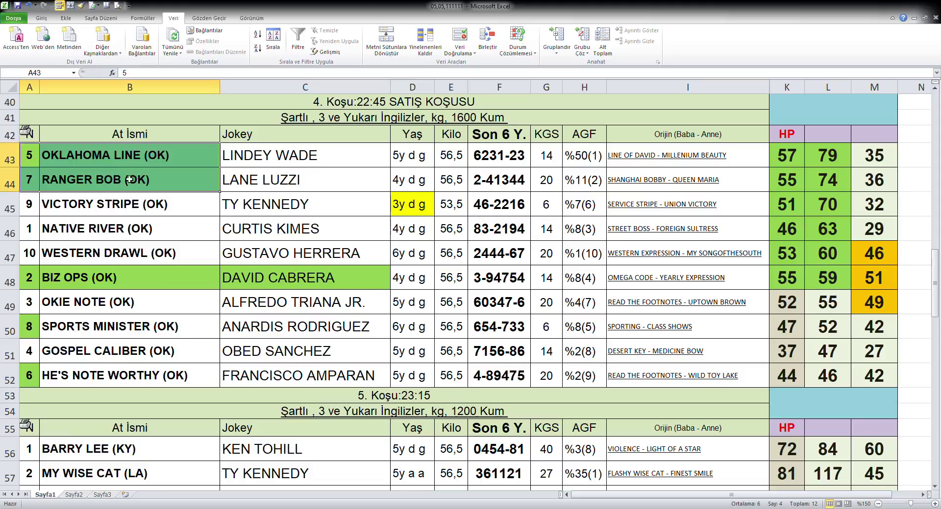
left_click(234, 204)
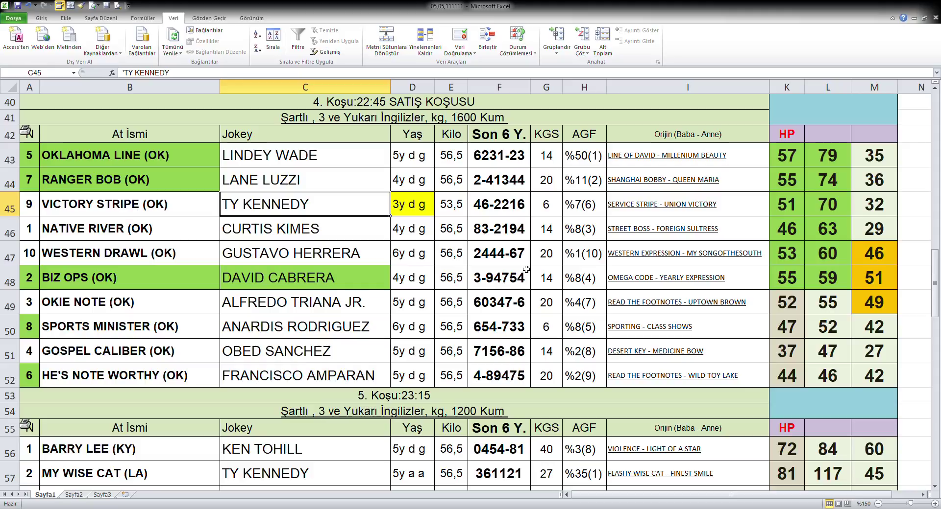
Sort the fifth race's rows 56 to 67 by column M in descending order and fill M56:M60 orange
scroll(526, 269, "down", 4)
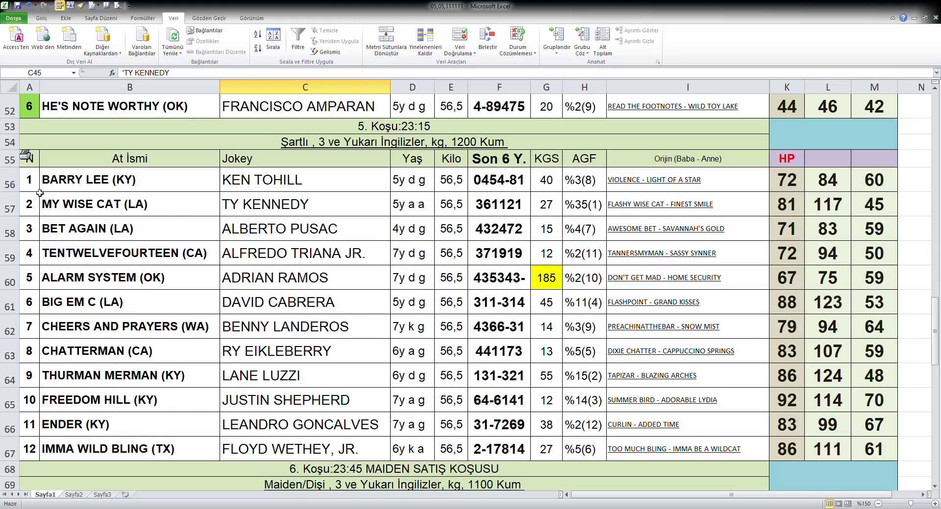
left_click_drag(16, 186, 15, 451)
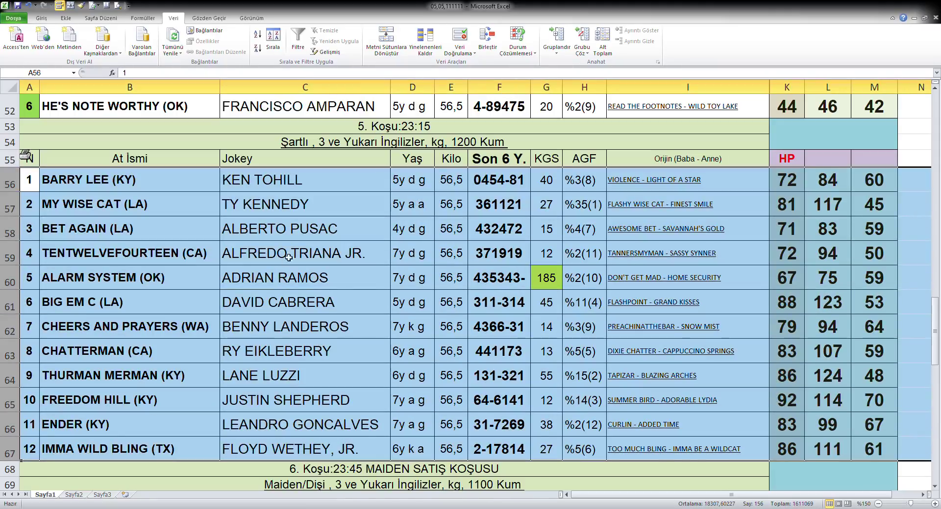
left_click(275, 40)
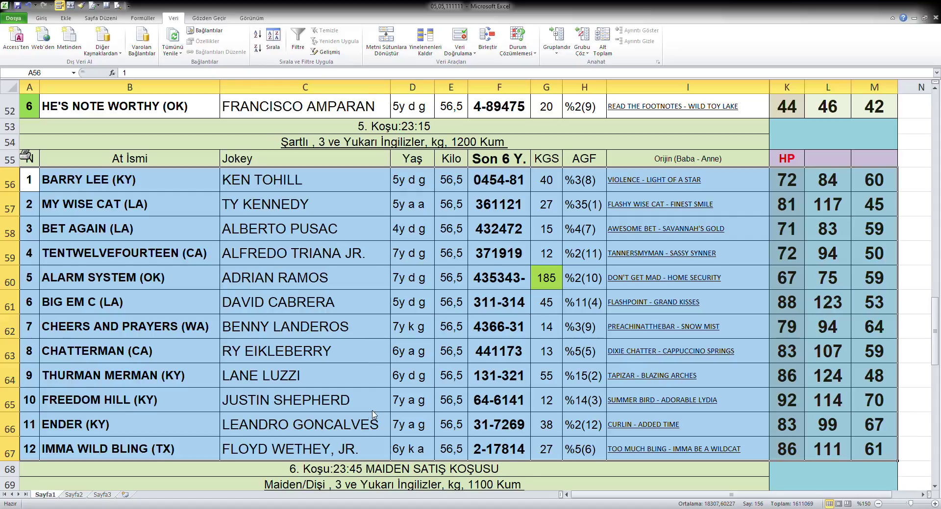
key("ctrl+y")
left_click_drag(877, 192, 877, 273)
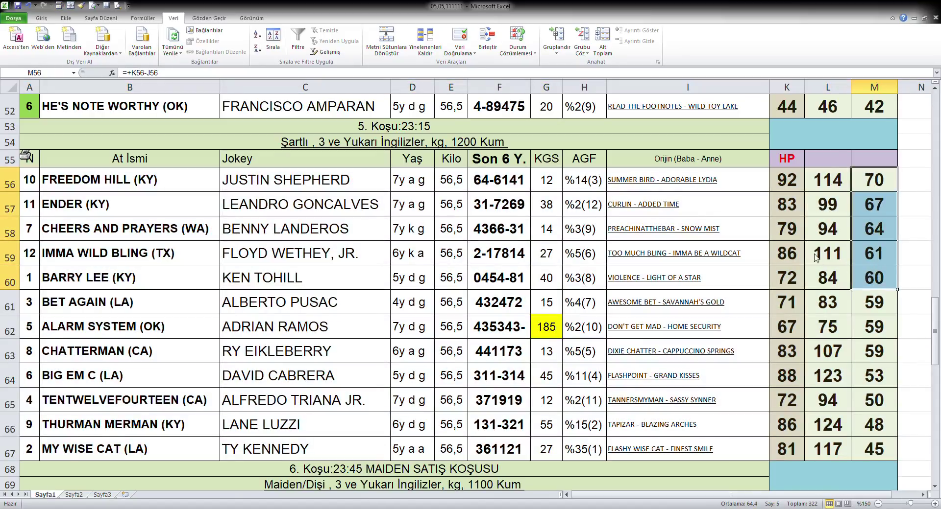
key("ctrl+y")
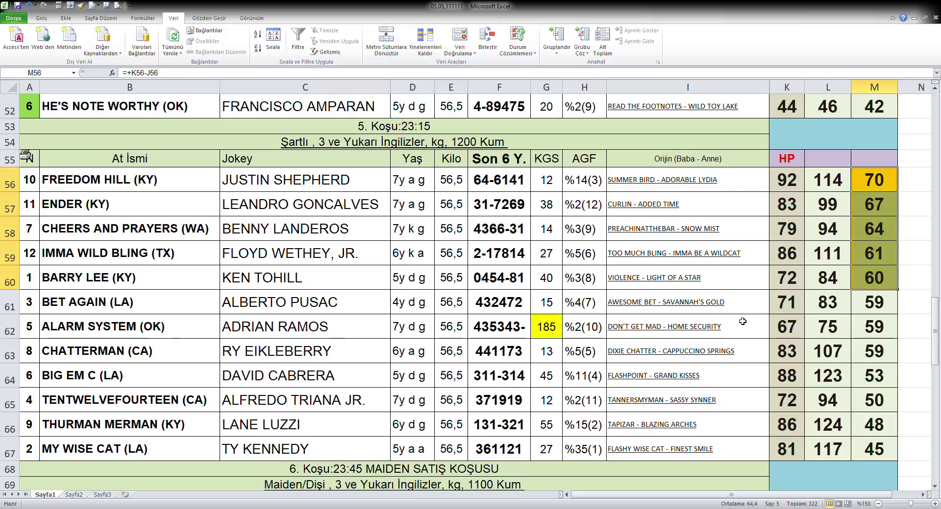
left_click(816, 352)
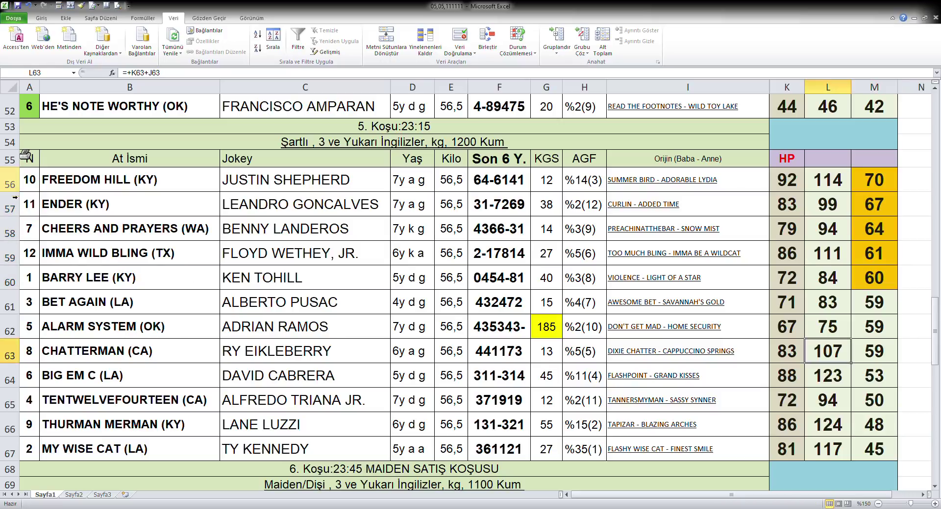
Sort the fifth race's rows 56 to 67 by column L in descending order and fill K56:L60 green
left_click_drag(14, 185, 15, 448)
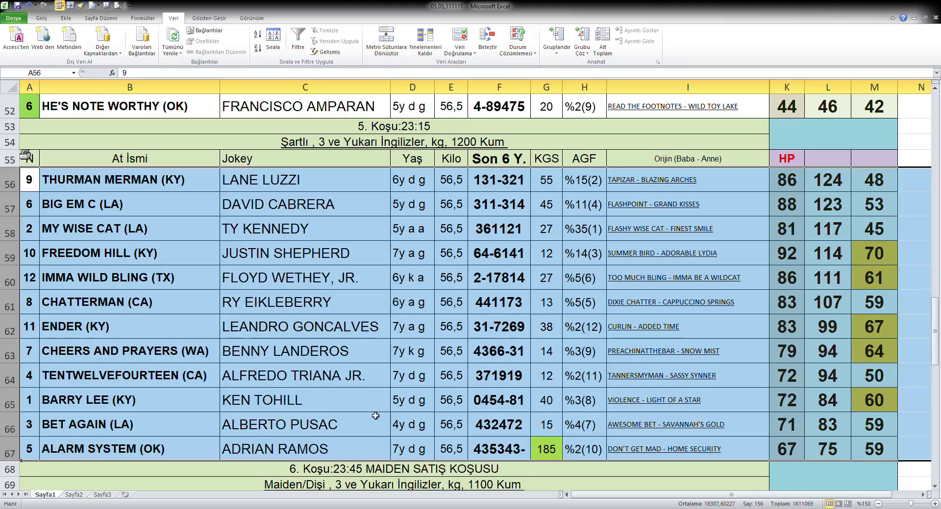
left_click_drag(788, 192, 820, 289)
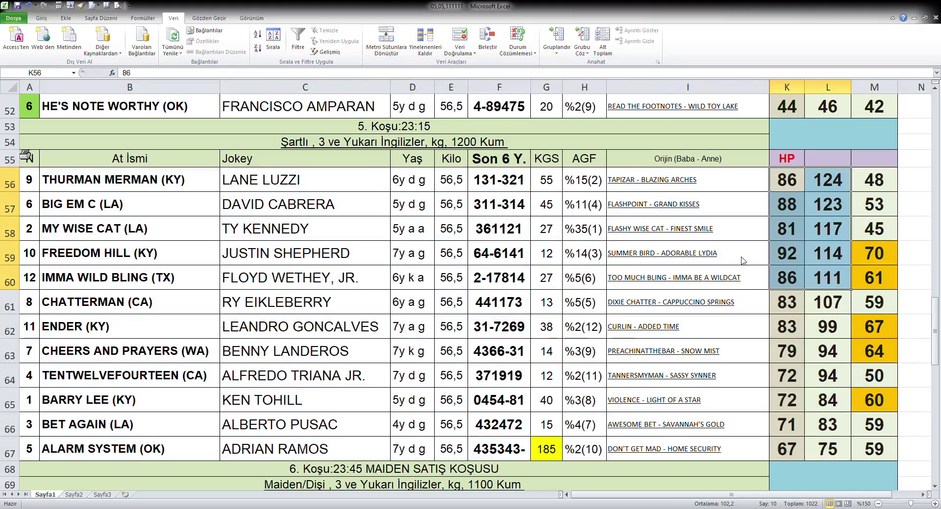
key("F4")
left_click(818, 336)
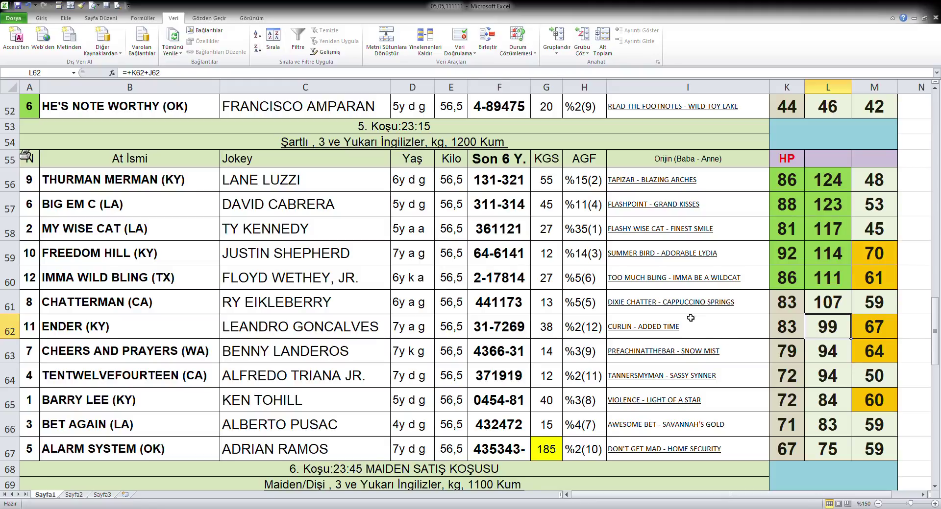
Fill the number, name and jockey cells of FREEDOM HILL green
left_click_drag(36, 261, 229, 263)
key("F4")
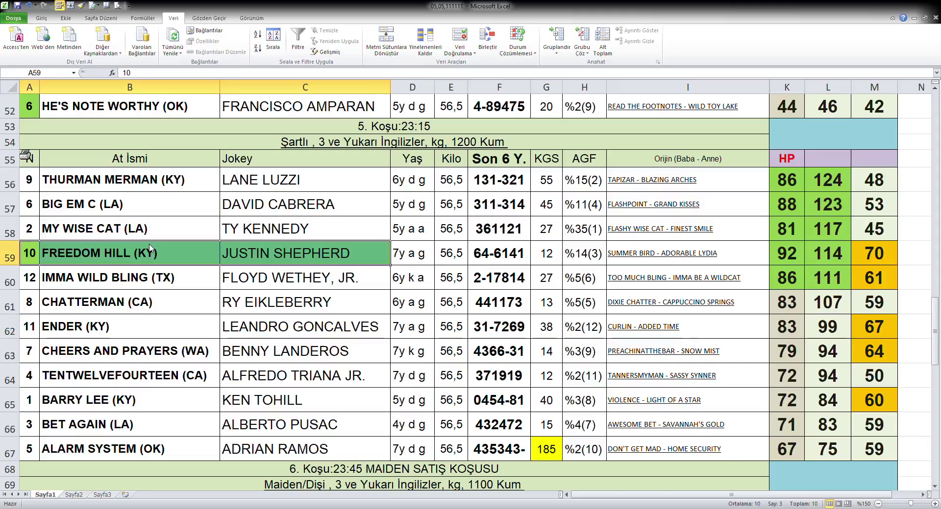
left_click(476, 329)
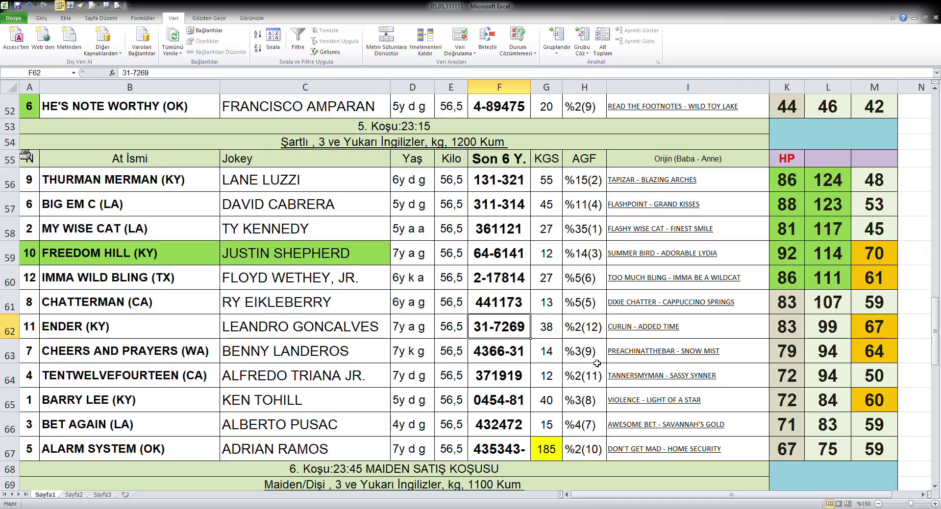
Fill the number cells of CHEERS AND PRAYERS, BARRY LEE and ENDER green in the fifth race
left_click(30, 356)
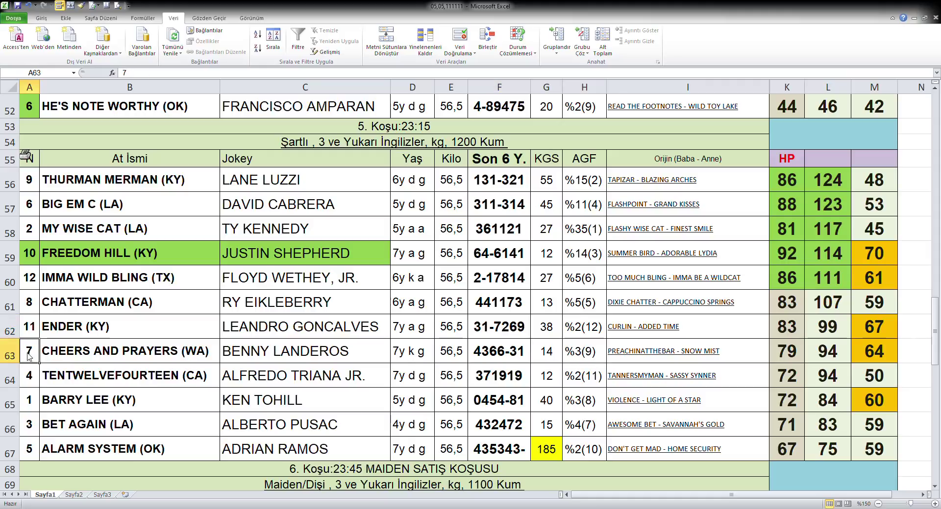
key("ctrl+y")
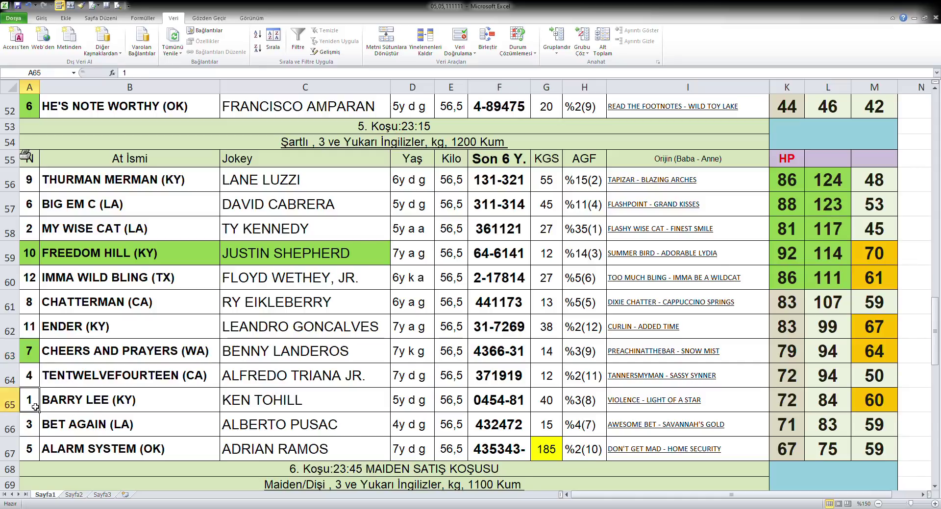
left_click(33, 407)
key("ctrl+y")
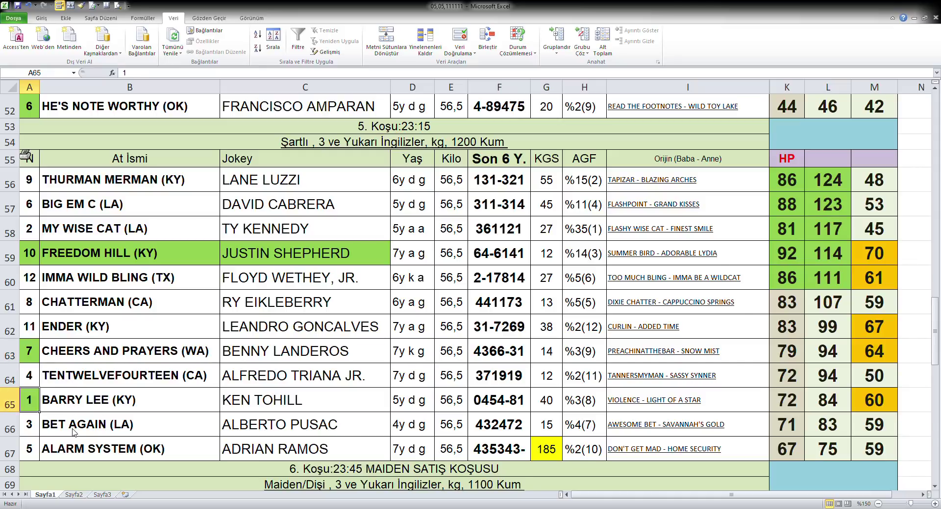
left_click(423, 399)
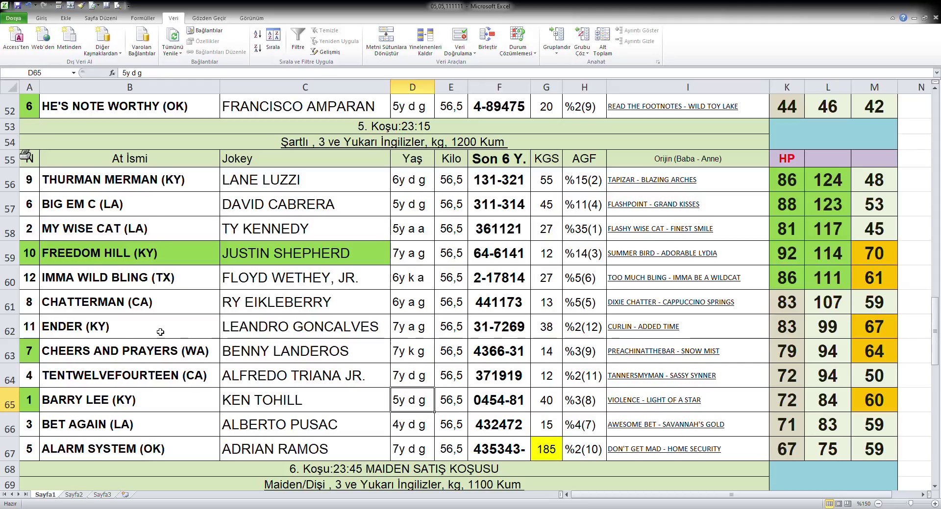
left_click(35, 334)
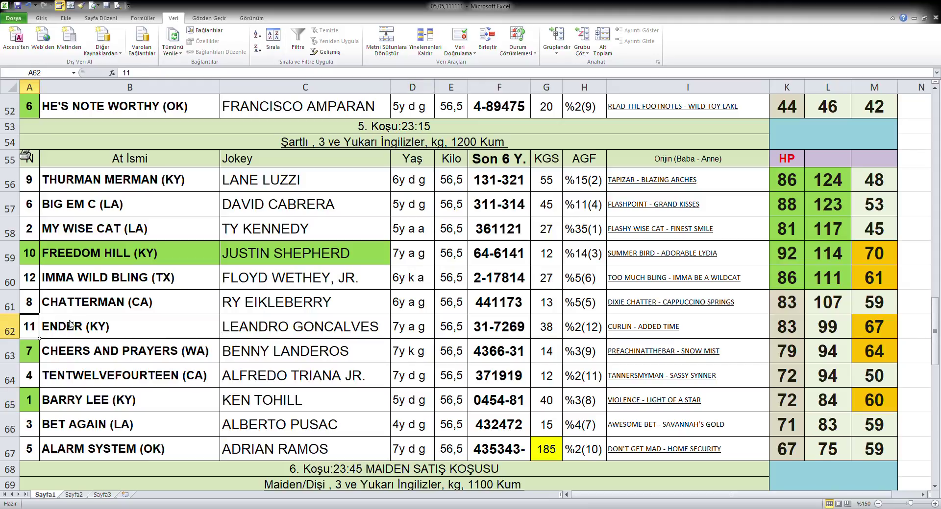
key("F4")
left_click(499, 355)
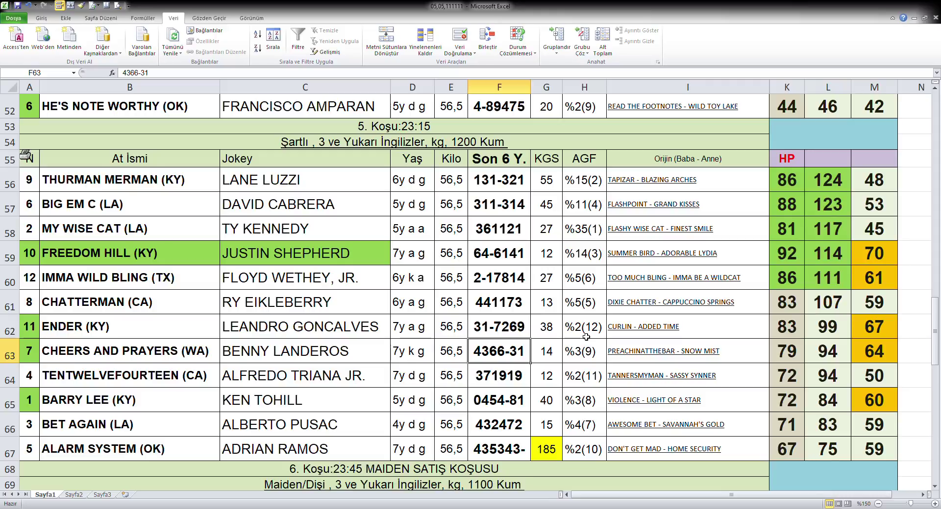
Fill the name cells of CHEERS AND PRAYERS and BARRY LEE green
left_click(73, 359)
key("F4")
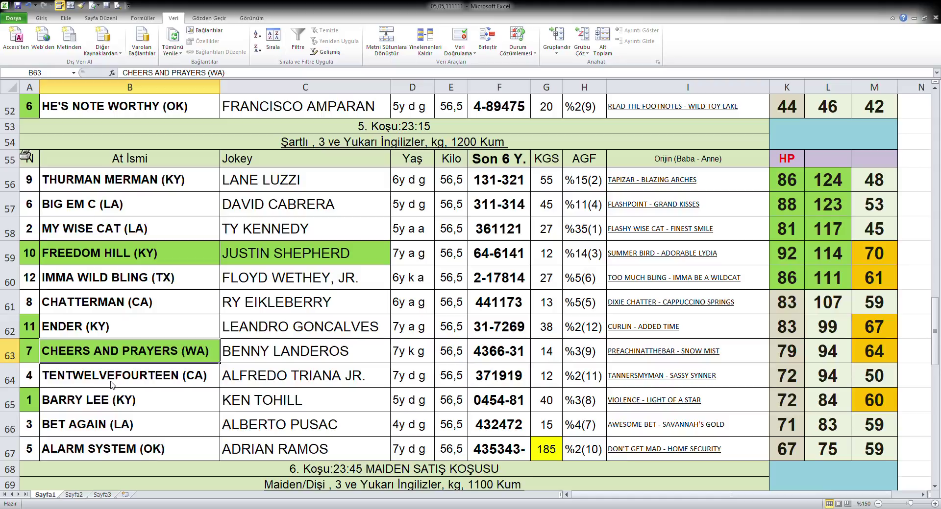
left_click(95, 410)
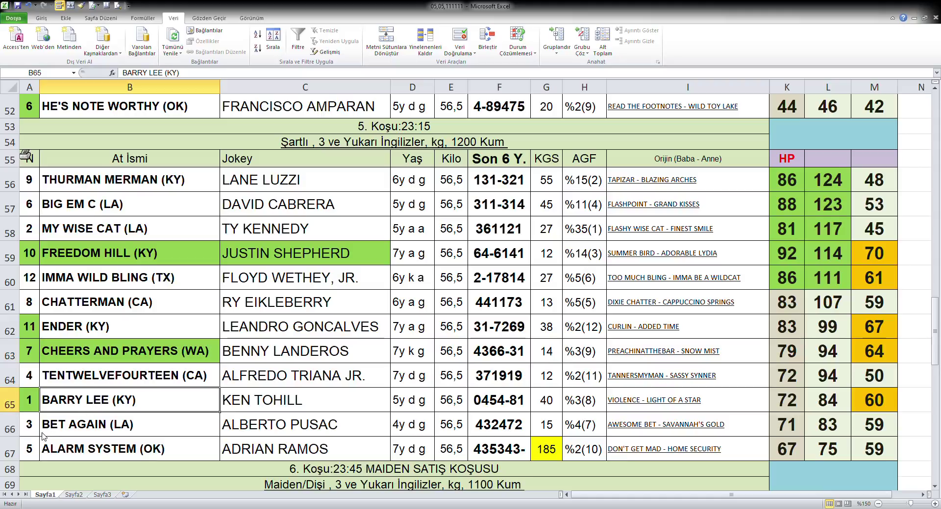
key("F4")
key("Right")
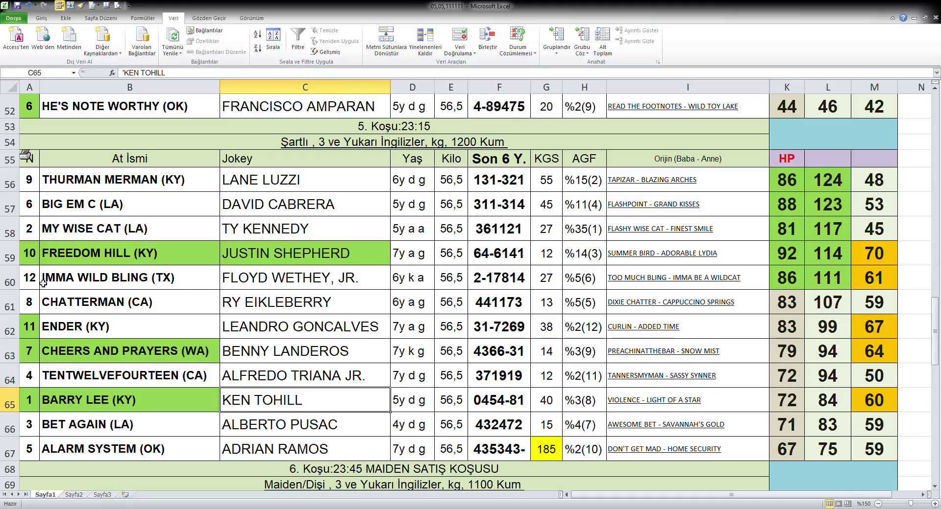
Fill the number and name cells of IMMA WILD BLING green
left_click_drag(35, 283, 55, 283)
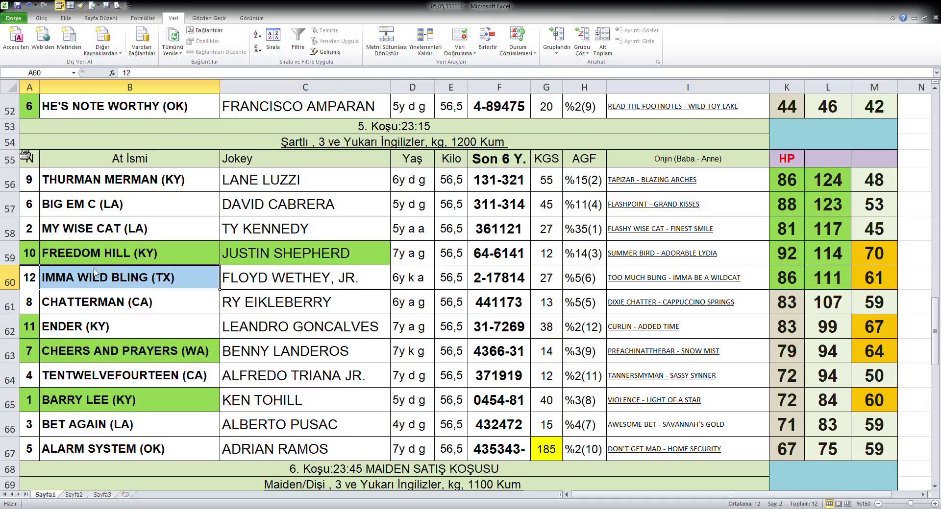
key("F4")
left_click(490, 352)
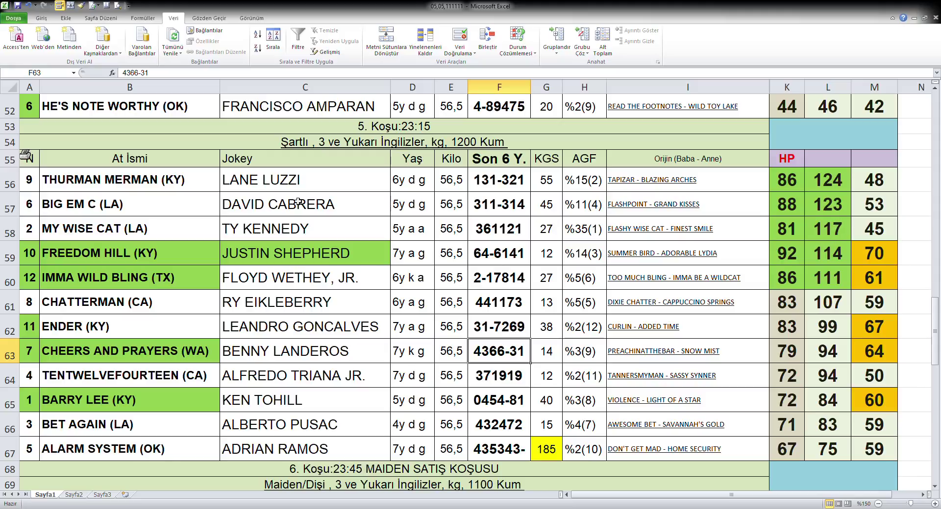
Fill the number and name cells of BIG EM C green, plus the number cells of THURMAN MERMAN, MY WISE CAT and CHATTERMAN
left_click_drag(35, 210, 76, 210)
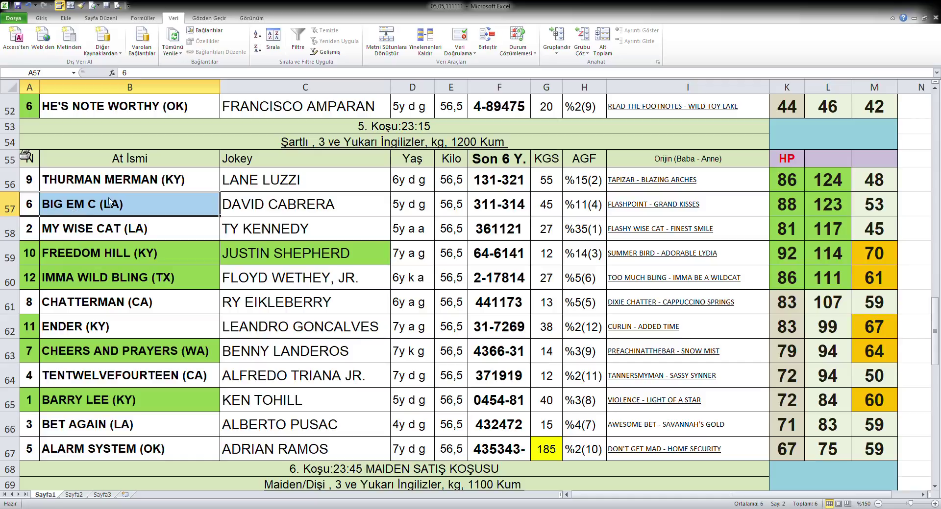
key("F4")
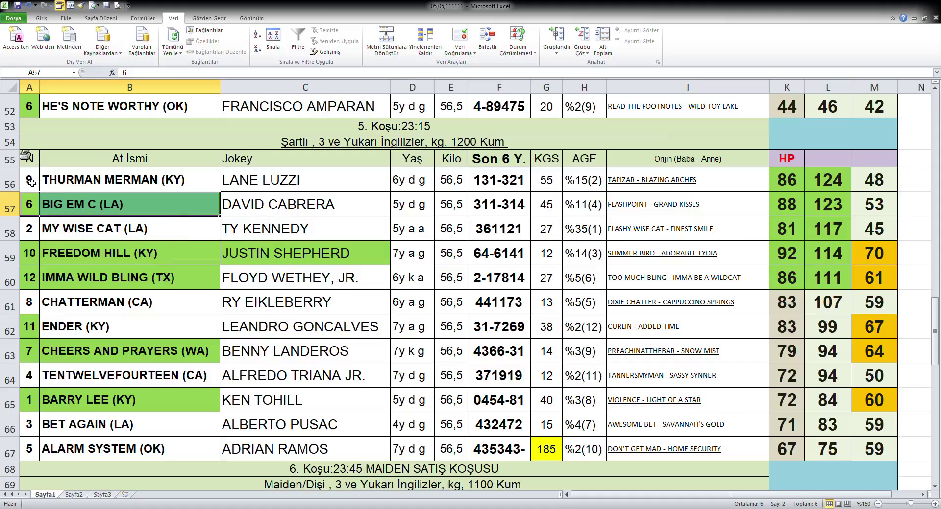
left_click_drag(29, 184, 30, 225)
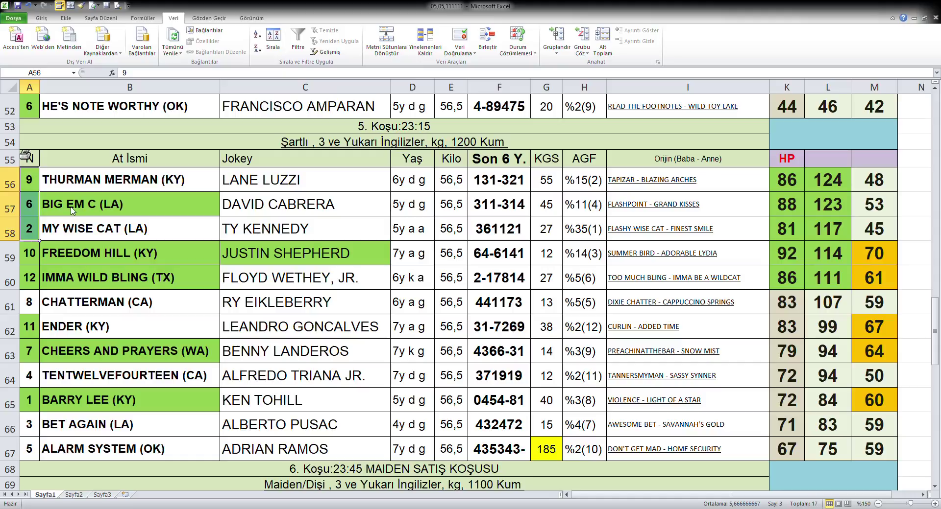
left_click(474, 289)
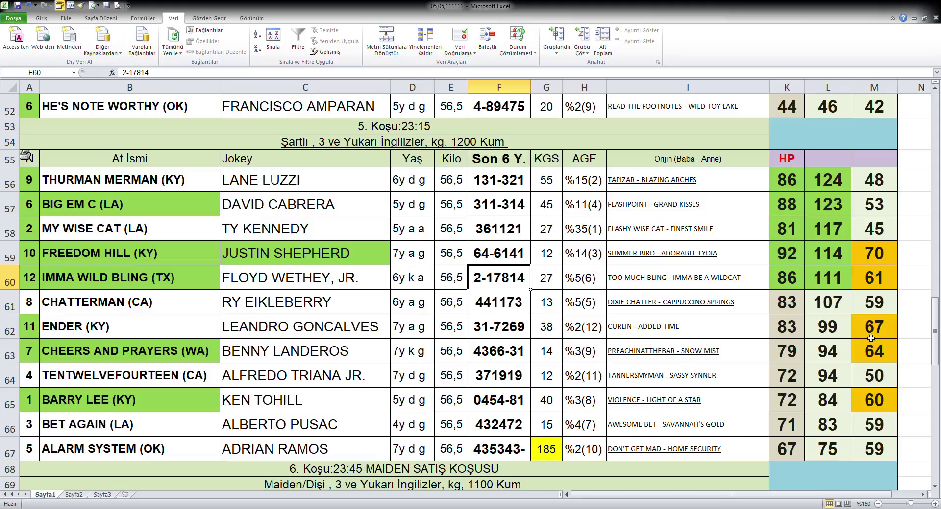
left_click(30, 306)
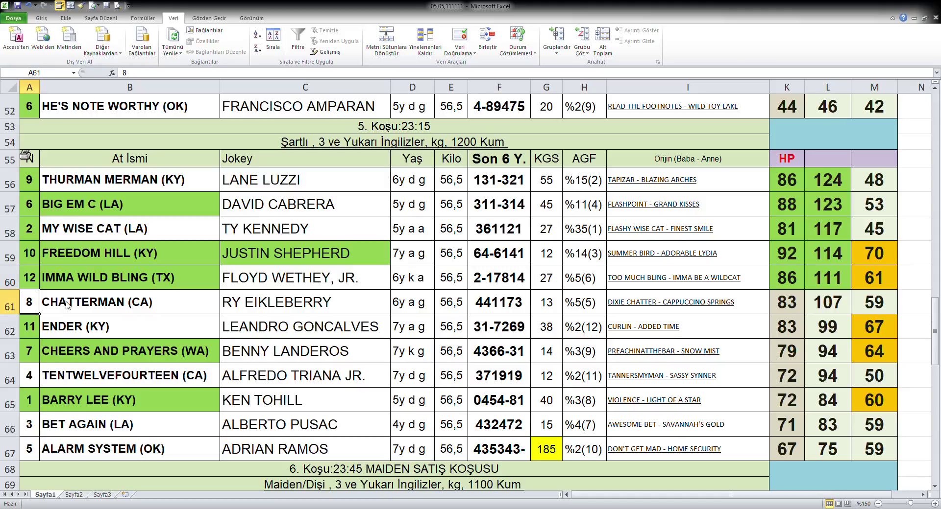
left_click(538, 361)
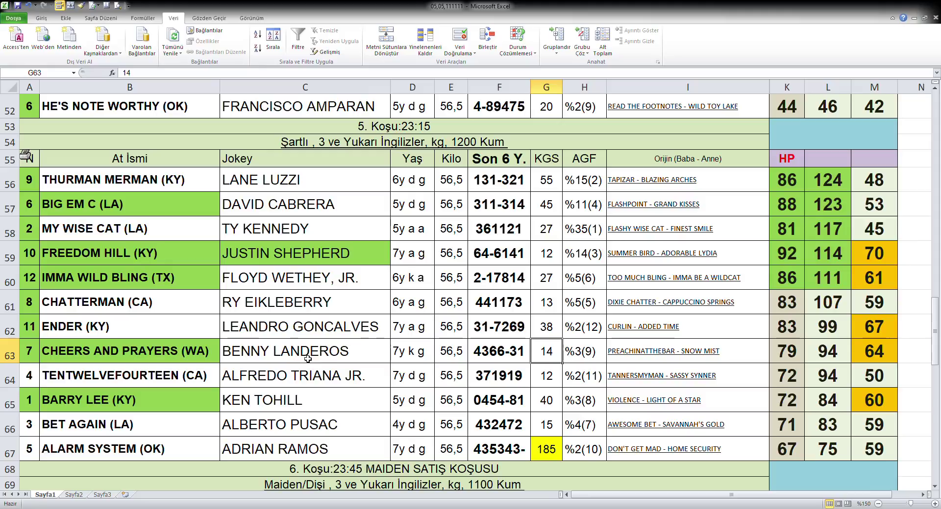
Sort the sixth race's horses by column M from largest to smallest and fill the top five column M ratings orange
scroll(307, 359, "down", 2)
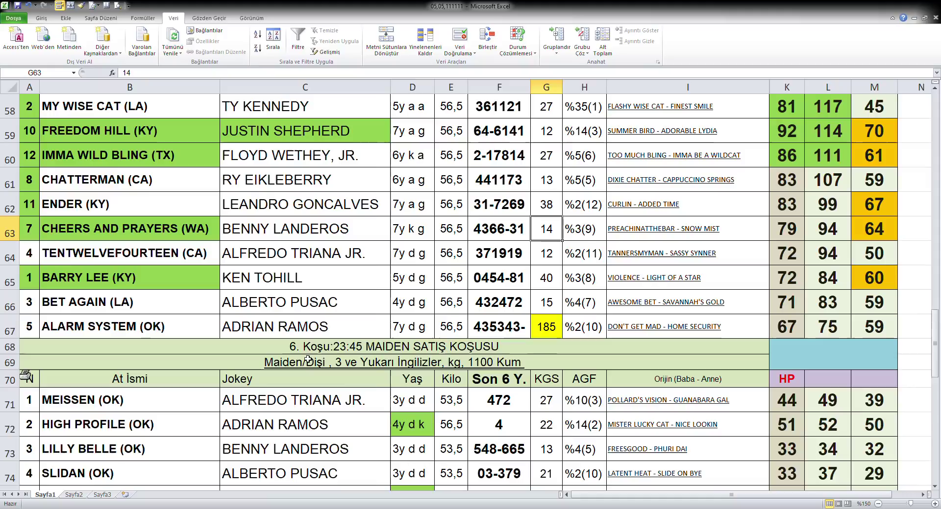
scroll(307, 360, "down", 3)
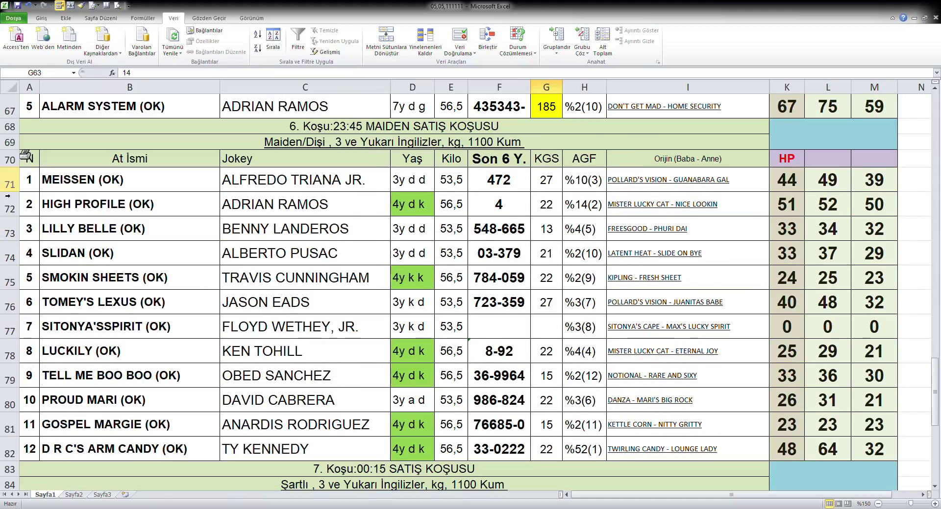
left_click_drag(12, 190, 12, 450)
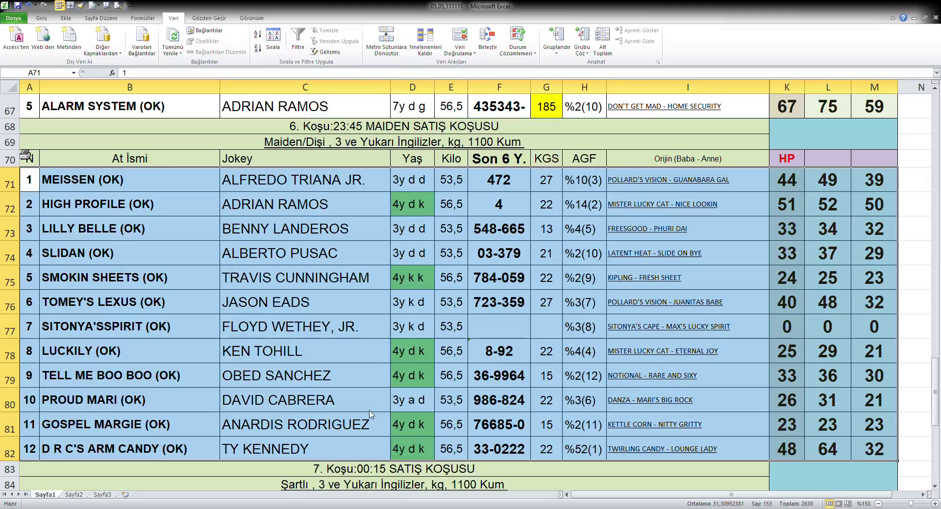
left_click_drag(874, 180, 876, 270)
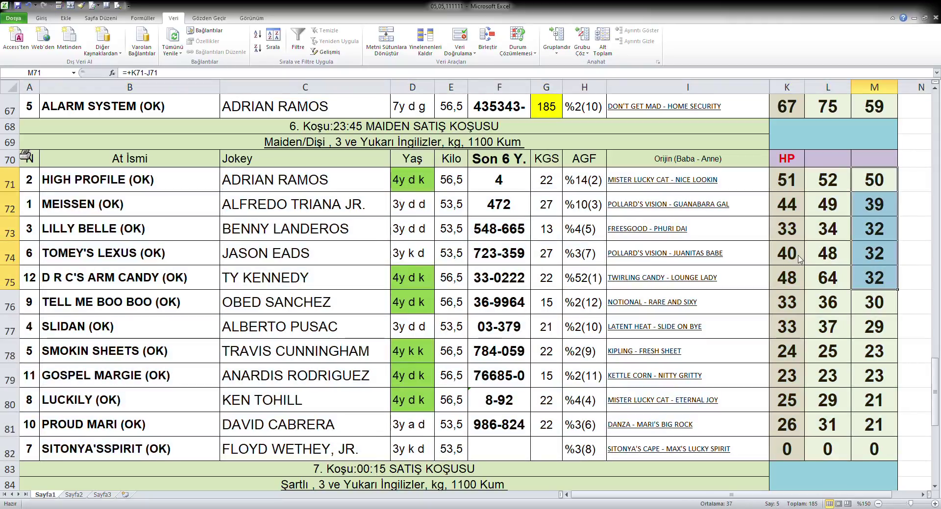
left_click(823, 350)
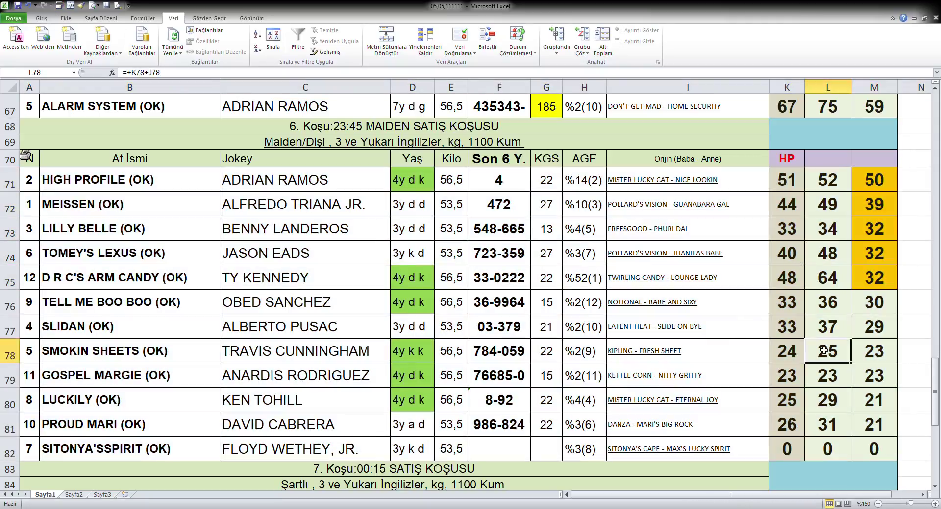
Sort the sixth race's horses by column L from largest to smallest and fill the HP and column L ratings of the top four green
left_click_drag(10, 183, 29, 449)
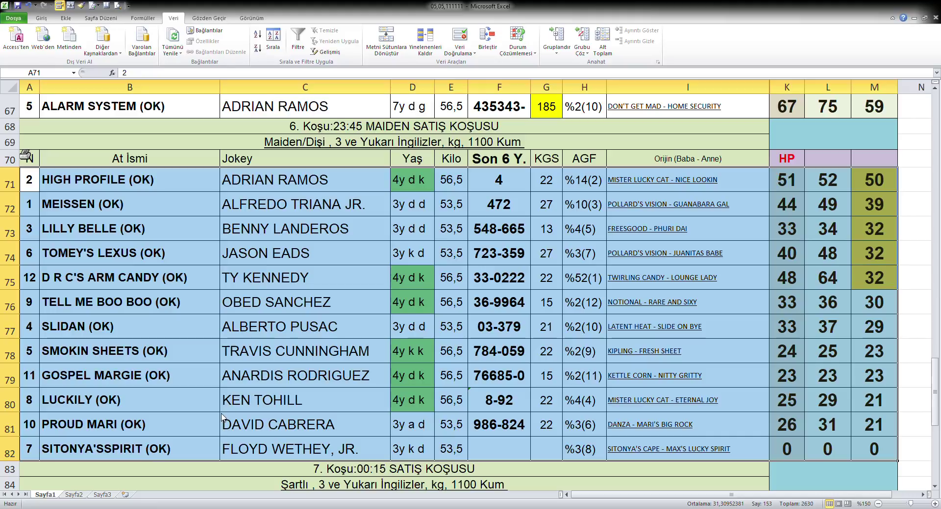
key("ctrl+alt+l")
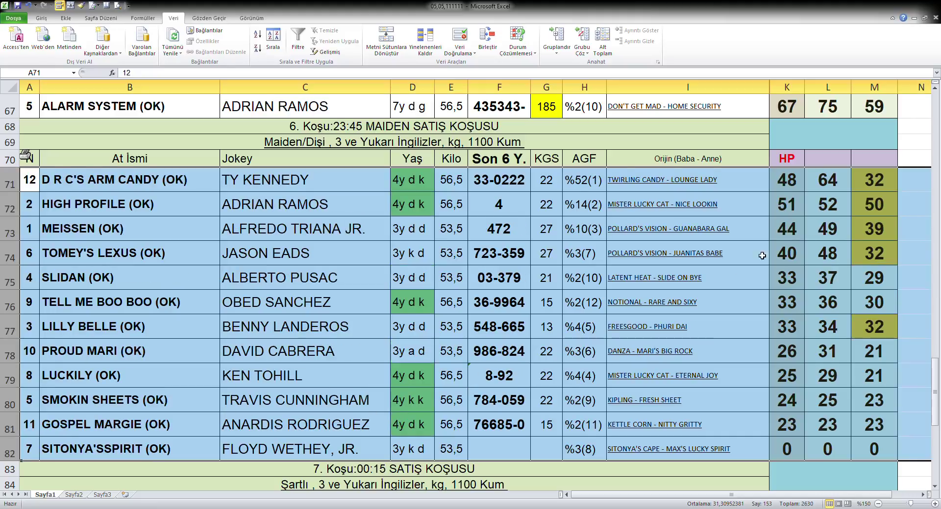
left_click_drag(791, 185, 827, 256)
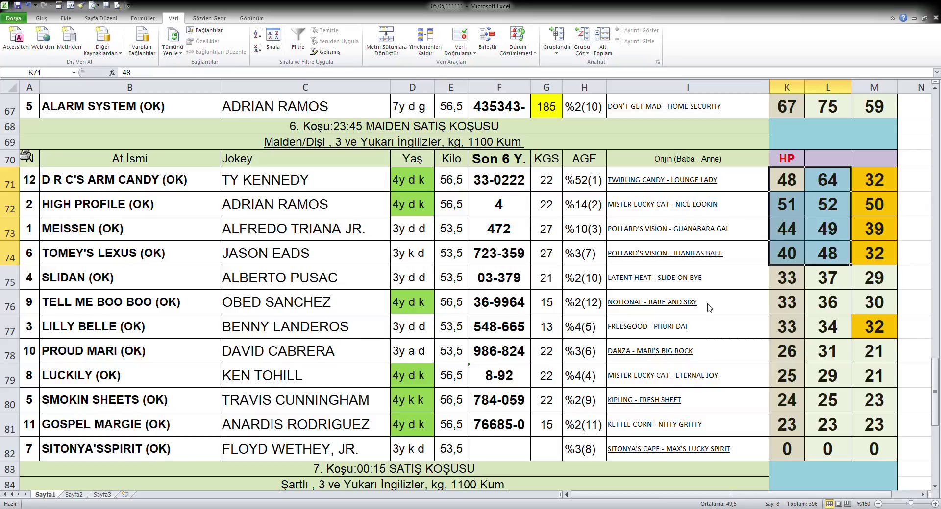
key("ctrl+alt+y")
left_click(801, 326)
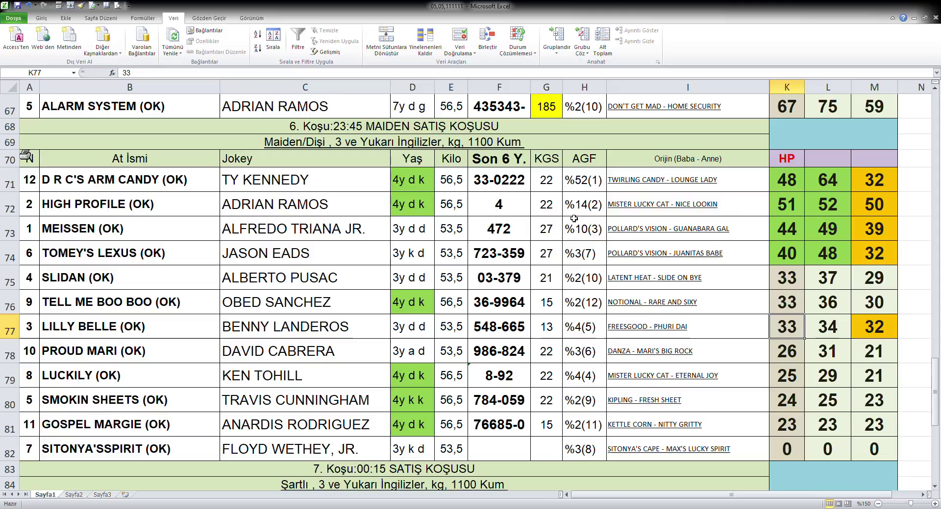
Fill the number and name cells of HIGH PROFILE green in the sixth race
left_click(794, 180)
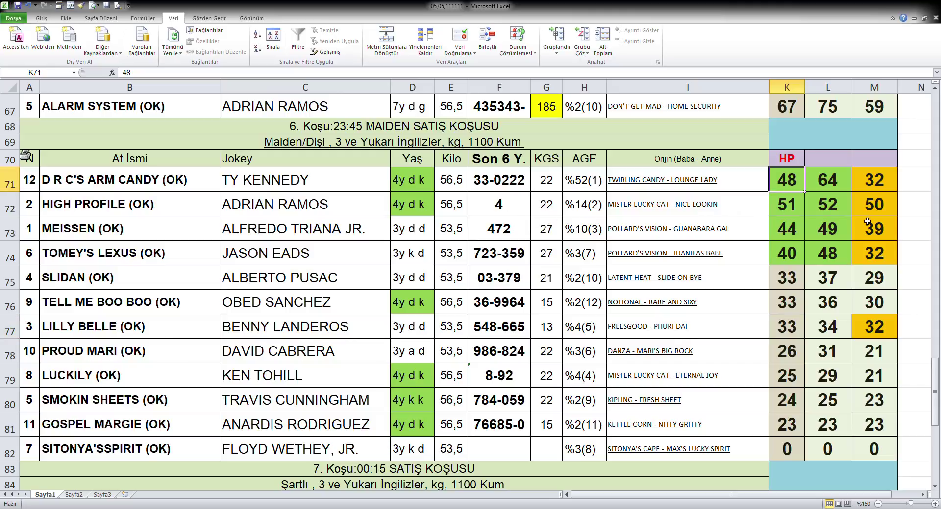
left_click_drag(31, 212, 54, 212)
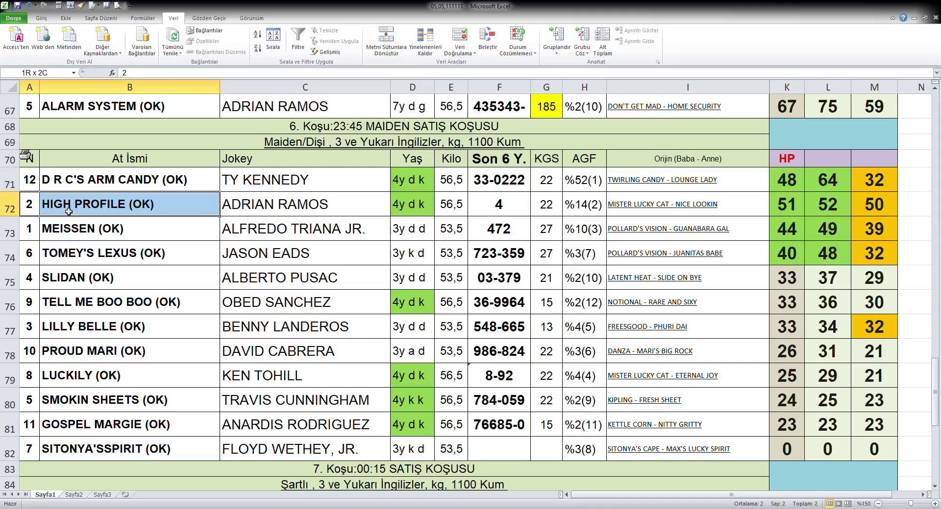
key("F4")
left_click(309, 259)
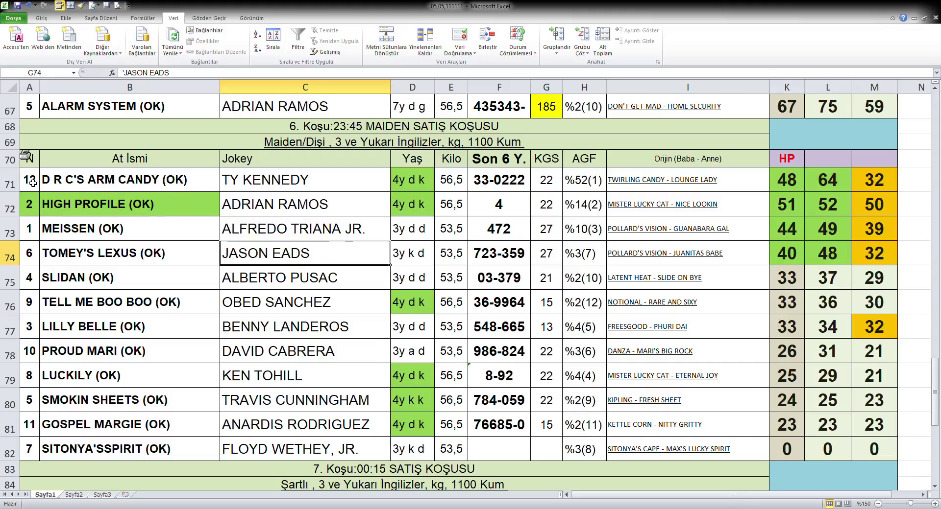
Fill the number cells of D R C'S ARM CANDY and MEISSEN green in the sixth race
left_click_drag(30, 181, 31, 224)
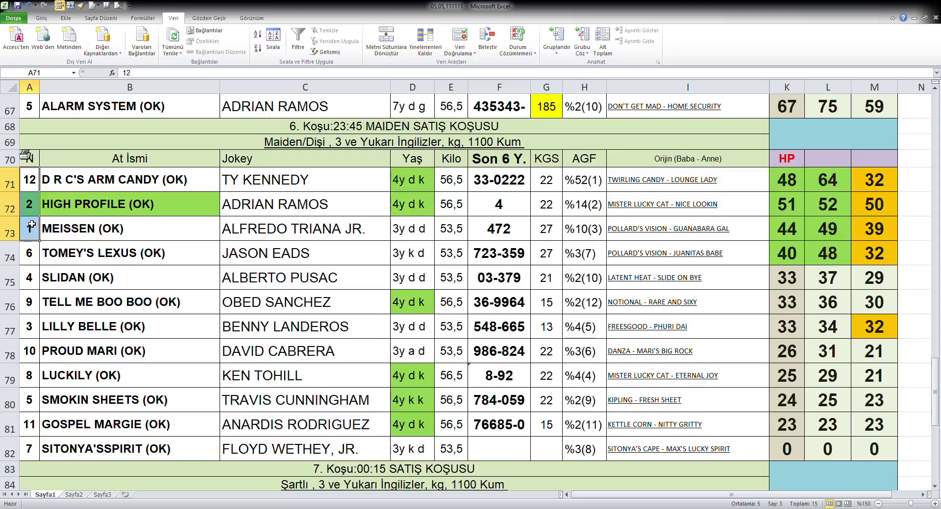
key("F4")
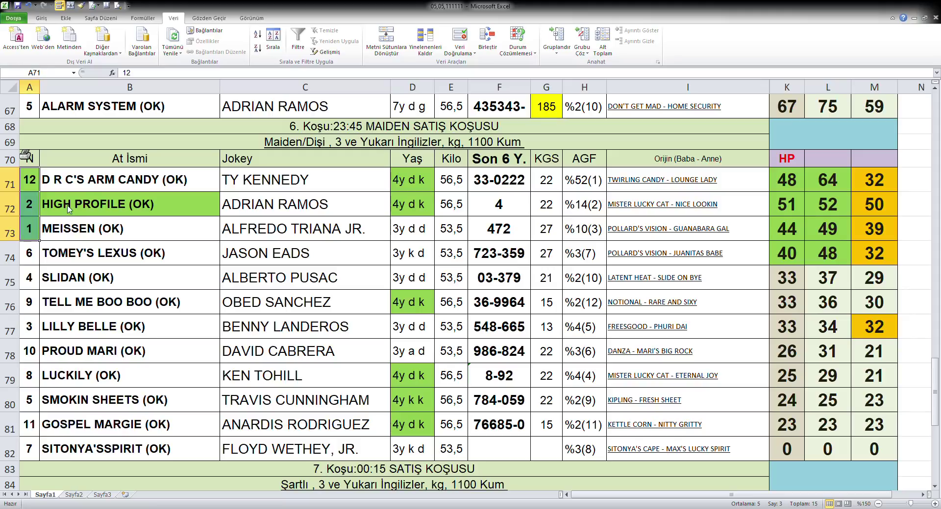
left_click(443, 282)
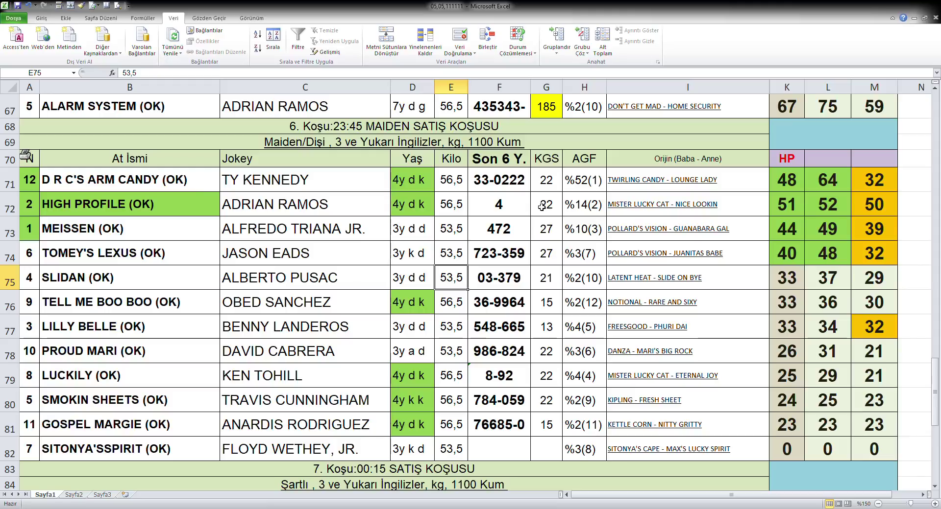
left_click(799, 190)
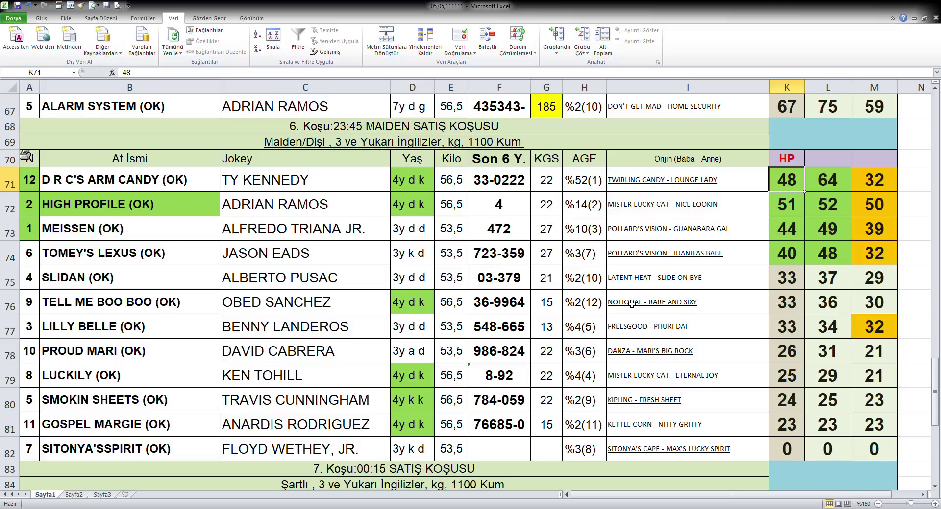
left_click(515, 214)
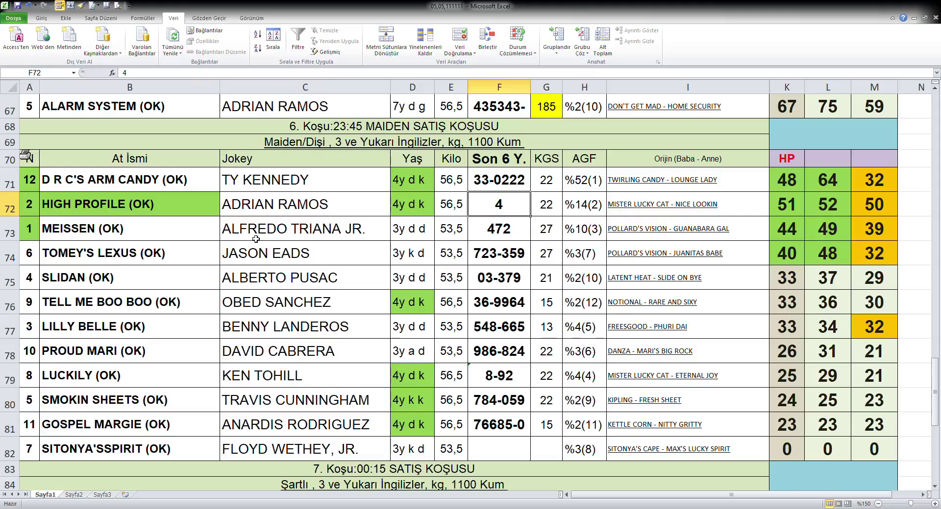
Sort the seventh race's horses by column M from largest to smallest
scroll(256, 239, "down", 5)
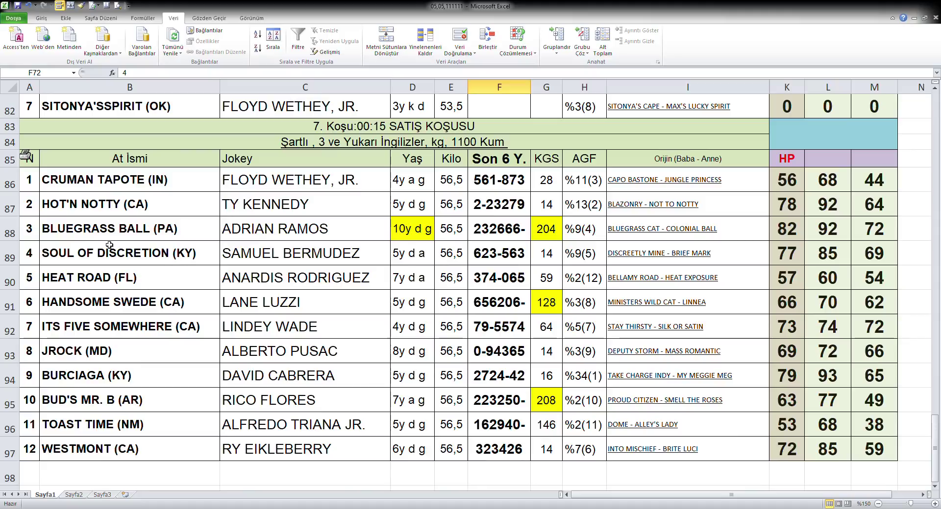
left_click_drag(10, 184, 24, 449)
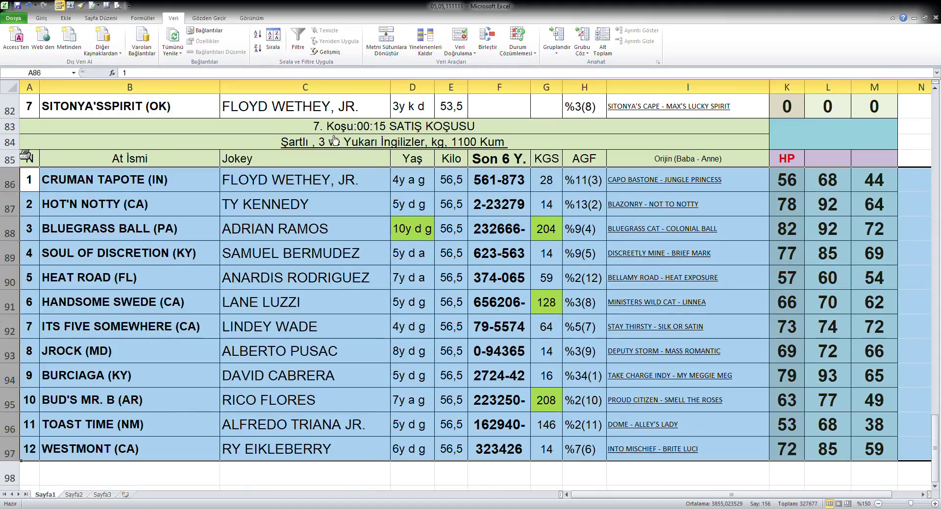
left_click(273, 40)
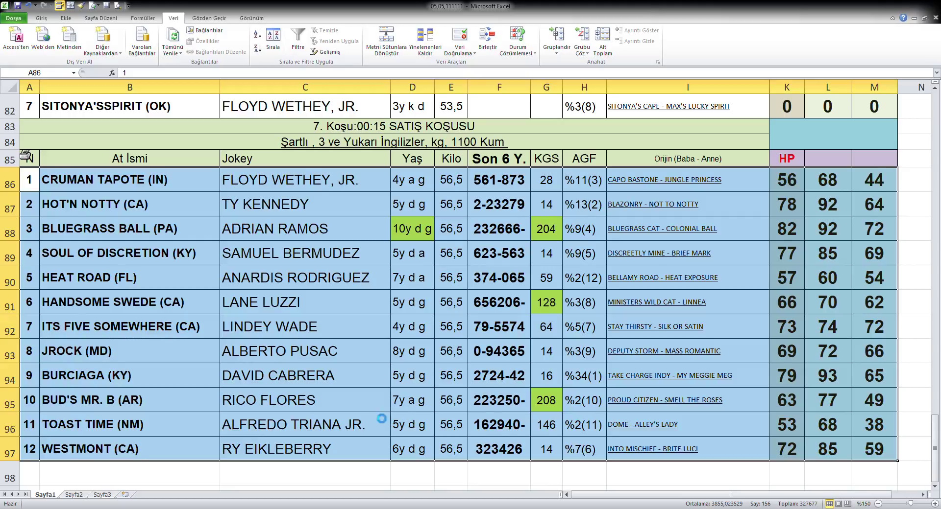
key("ctrl+y")
Fill the top six column M ratings of the seventh race orange
left_click_drag(878, 185, 872, 264)
left_click_drag(884, 194, 877, 308)
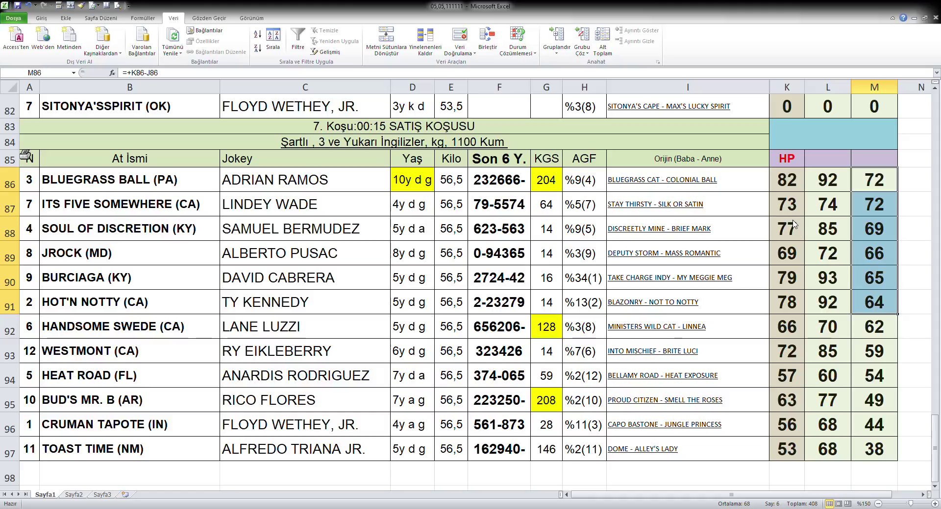
key("F4")
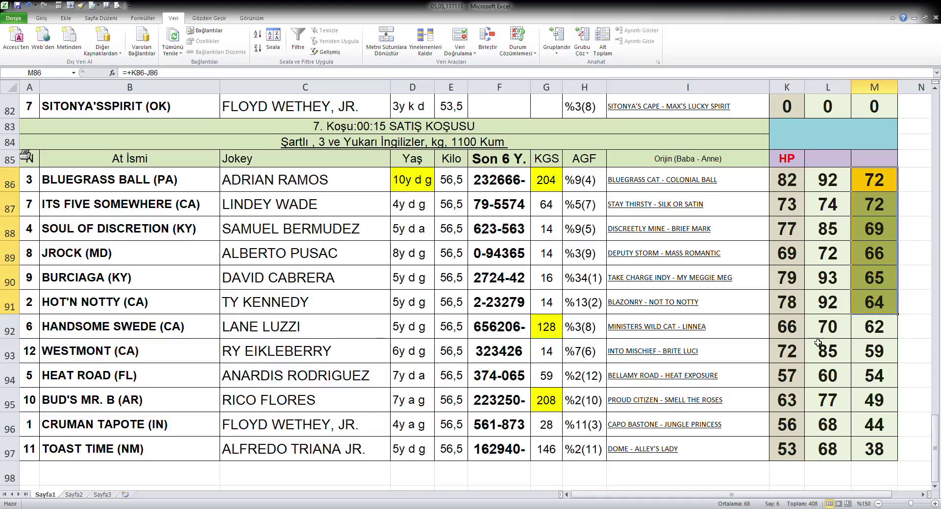
left_click(823, 344)
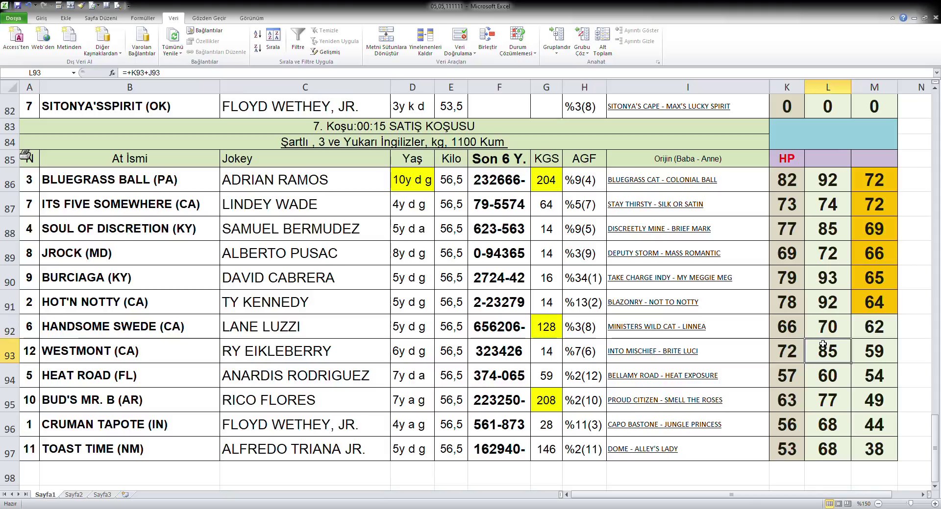
Sort the seventh race's horses by column L from largest to smallest and fill the HP and column L ratings of the top five green
left_click(11, 190)
left_click_drag(10, 191, 13, 450)
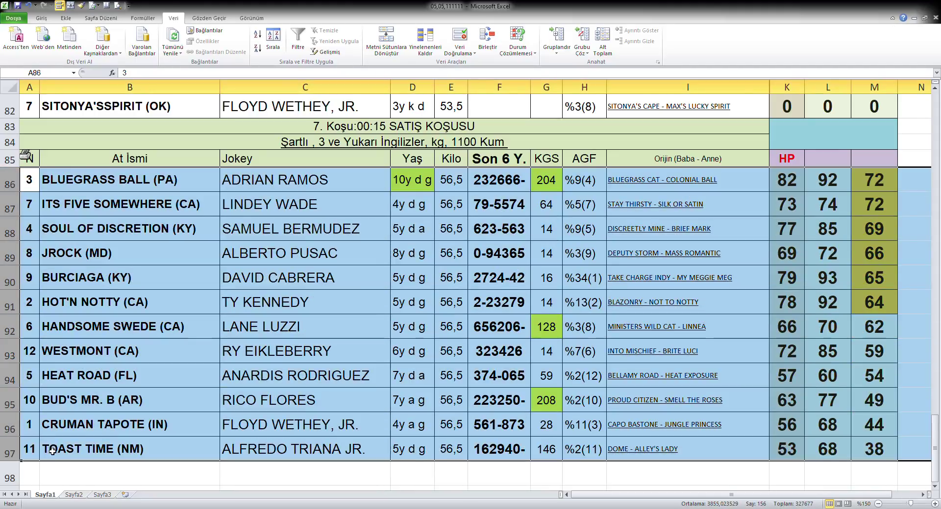
left_click(273, 37)
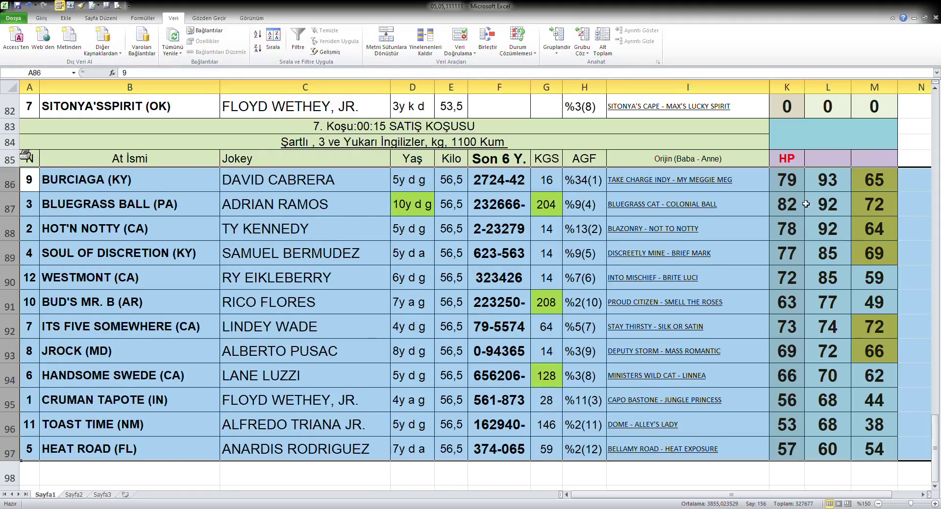
left_click_drag(790, 191, 833, 284)
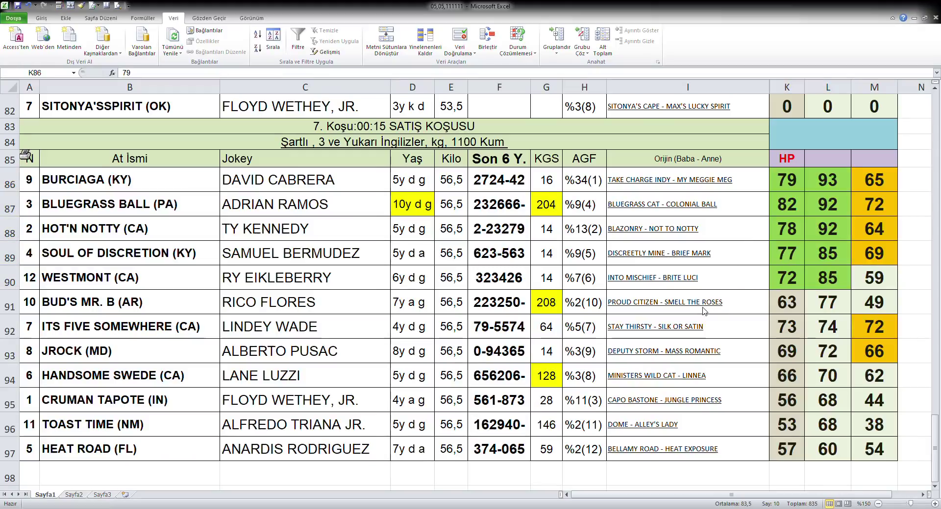
left_click(811, 353)
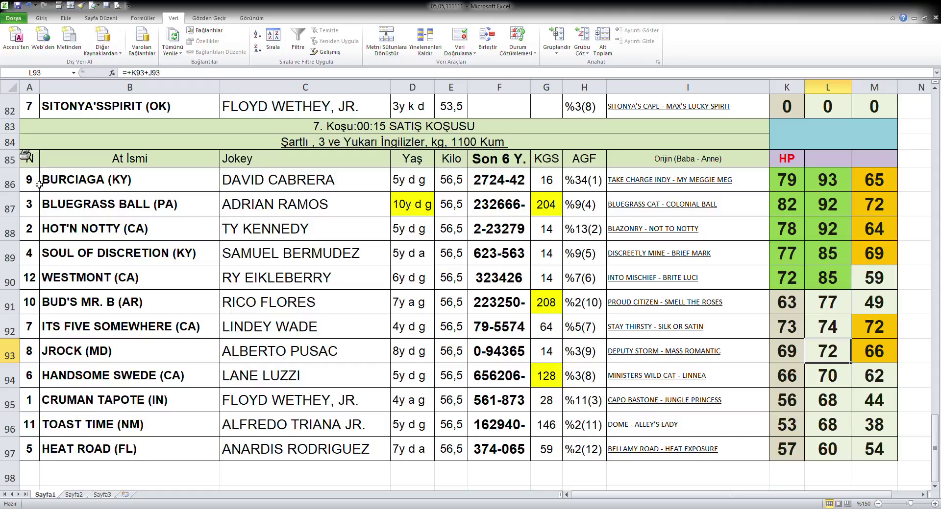
Fill the number and name cells of BURCIAGA and SOUL OF DISCRETION green in the seventh race
left_click_drag(39, 186, 68, 185)
key("F4")
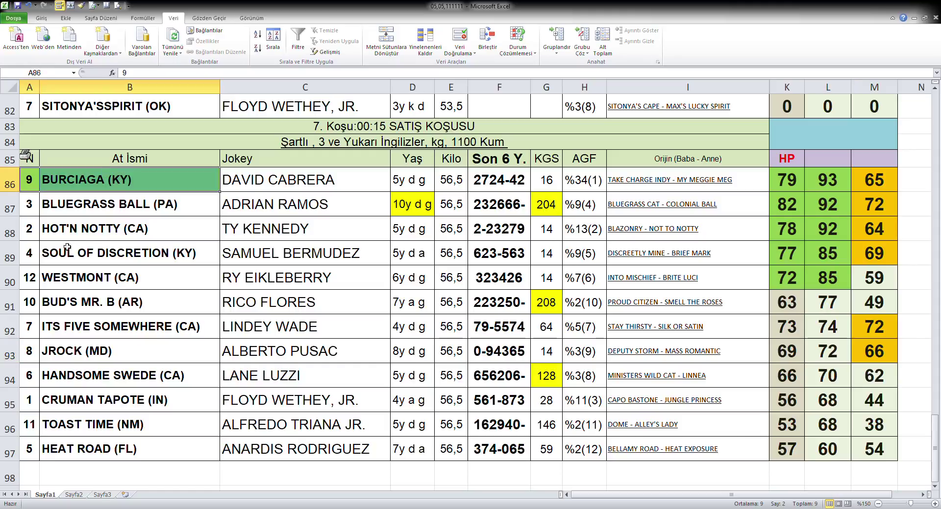
left_click_drag(40, 260, 54, 260)
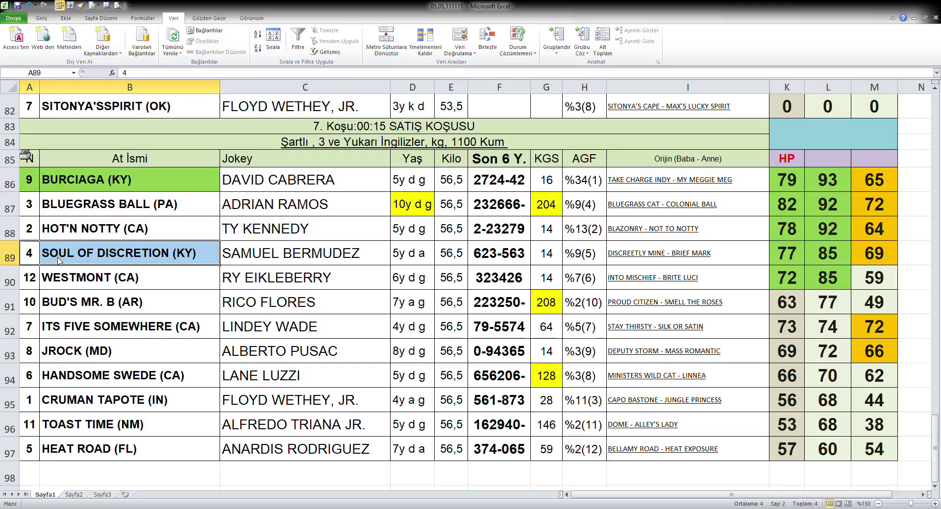
key("F4")
left_click(510, 257)
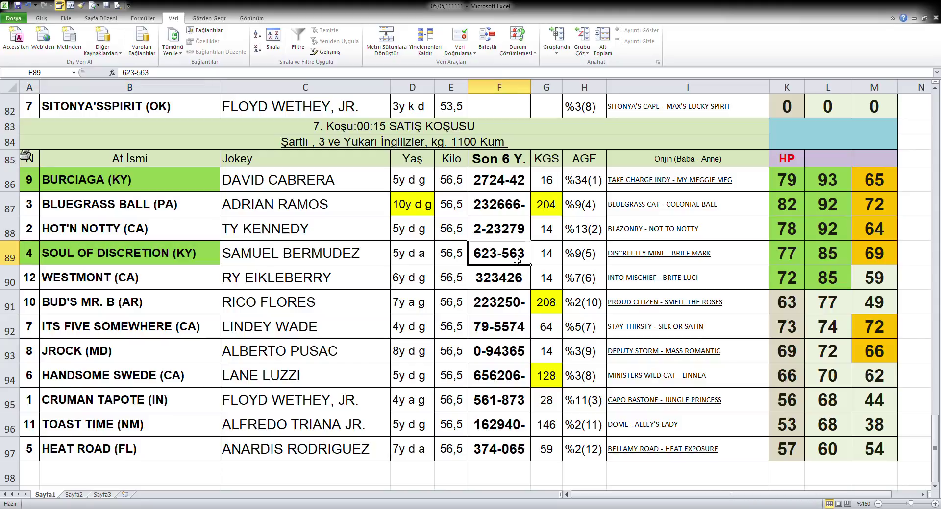
left_click(876, 261)
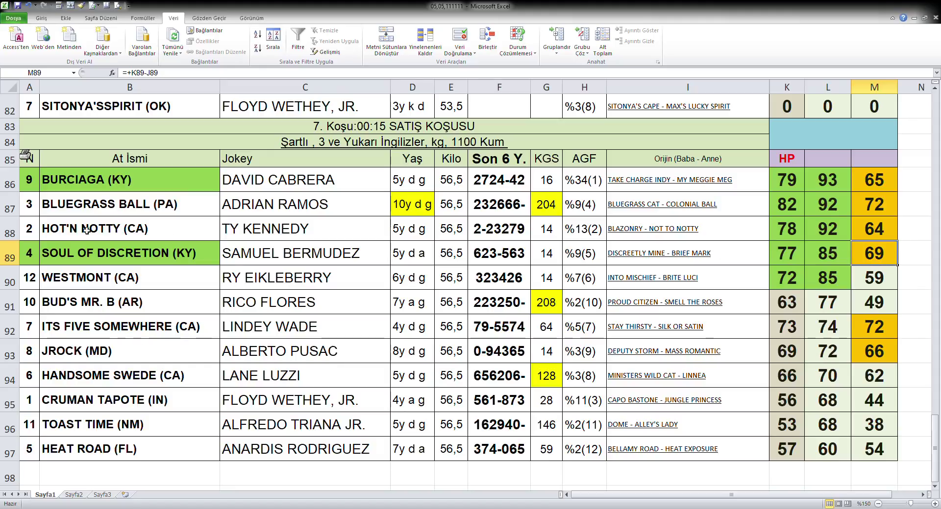
Fill only the number cells of HOT'N NOTTY, ITS FIVE SOMEWHERE and JROCK green in the seventh race
left_click(35, 238)
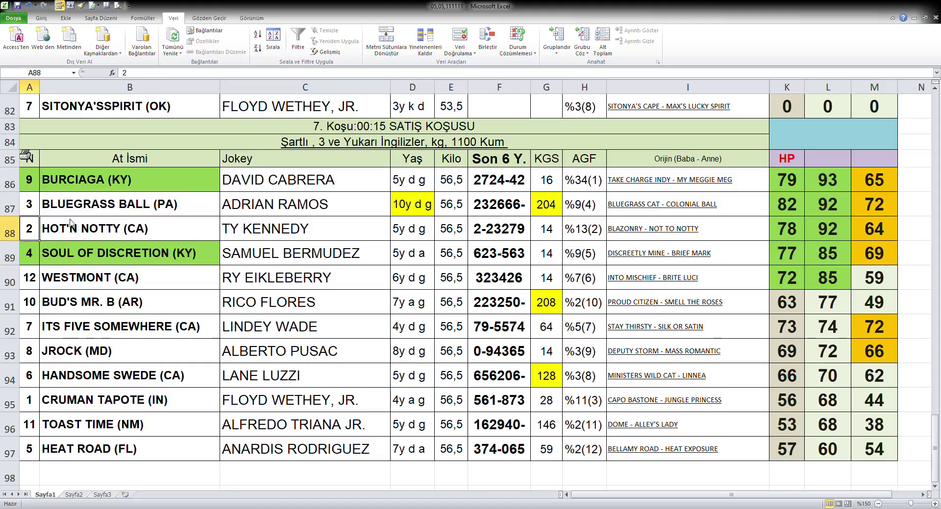
left_click(474, 328)
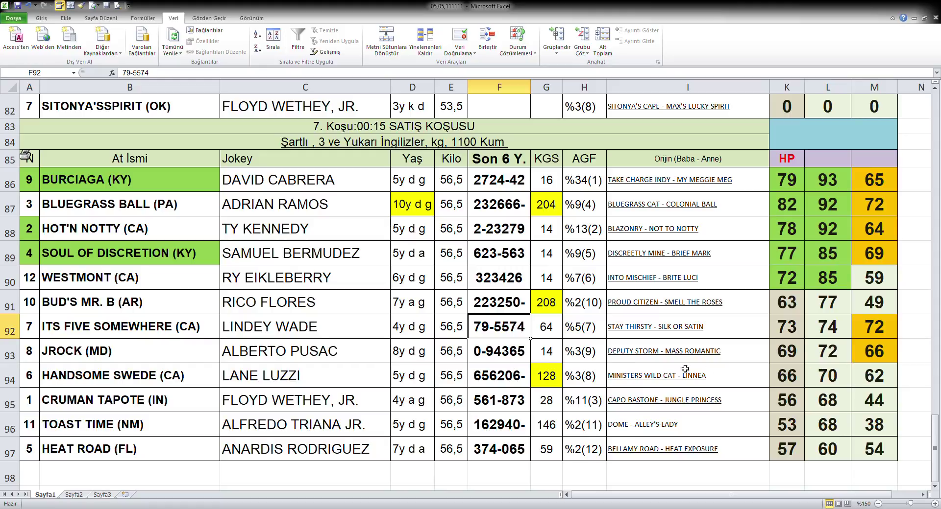
left_click_drag(31, 336, 33, 349)
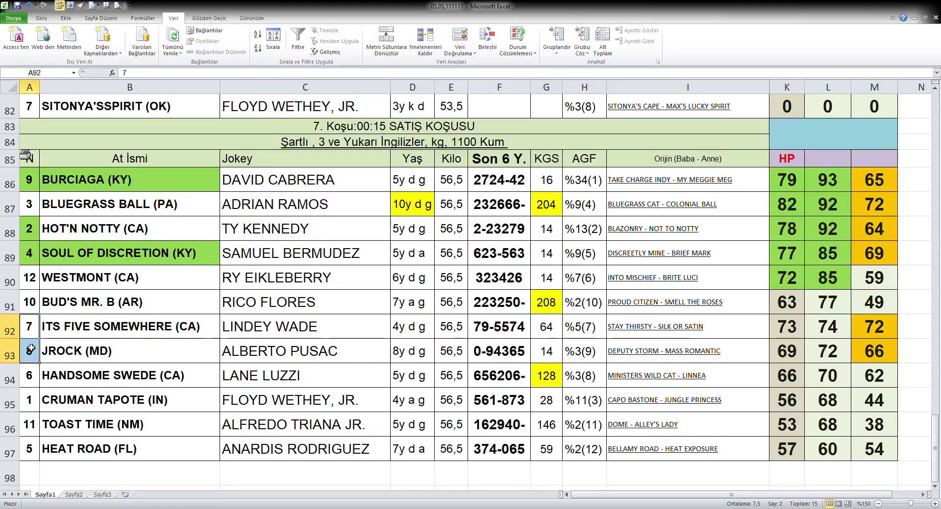
key("F4")
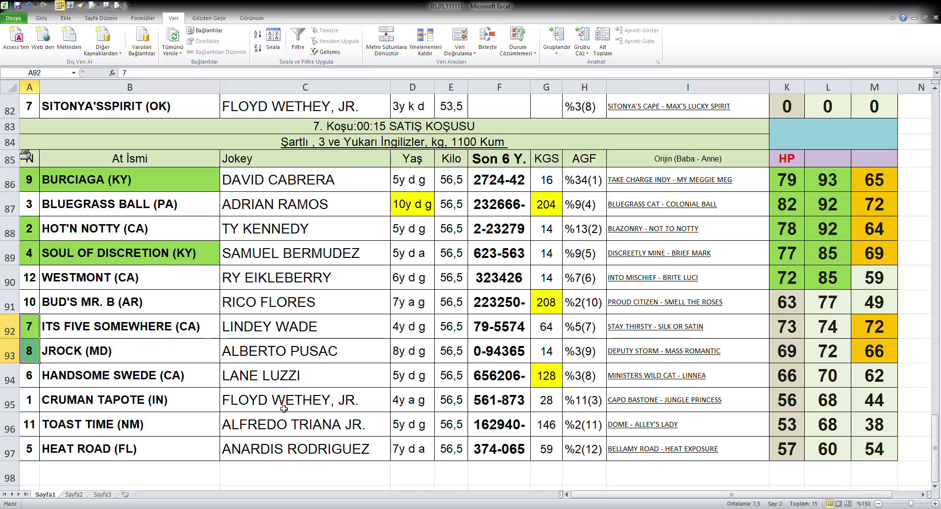
left_click(493, 359)
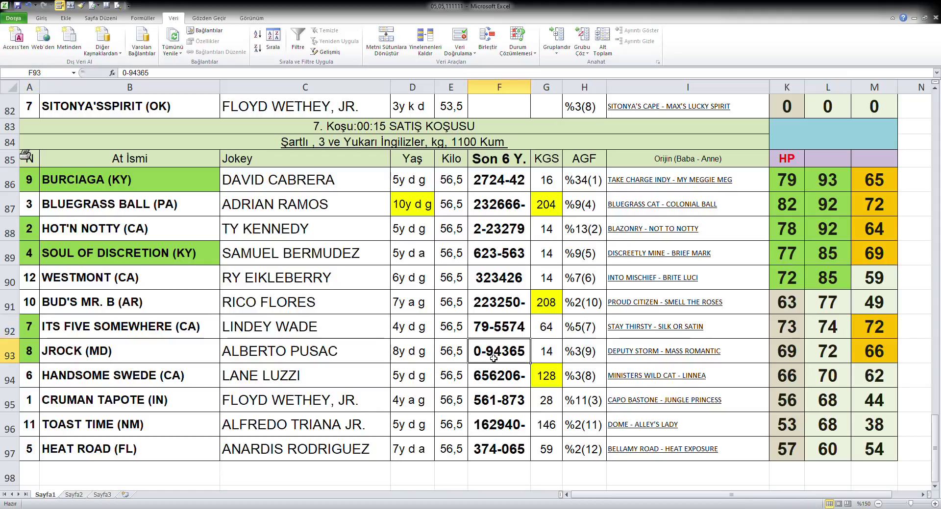